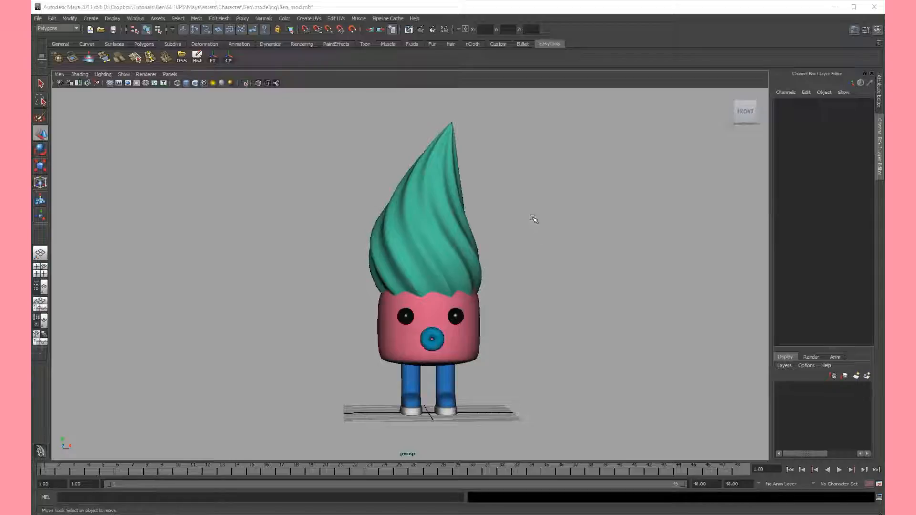
Select the character's green hair, pink body, both eyes, mouth and one leg together, leaving the other leg unselected.
shift+click(461, 208)
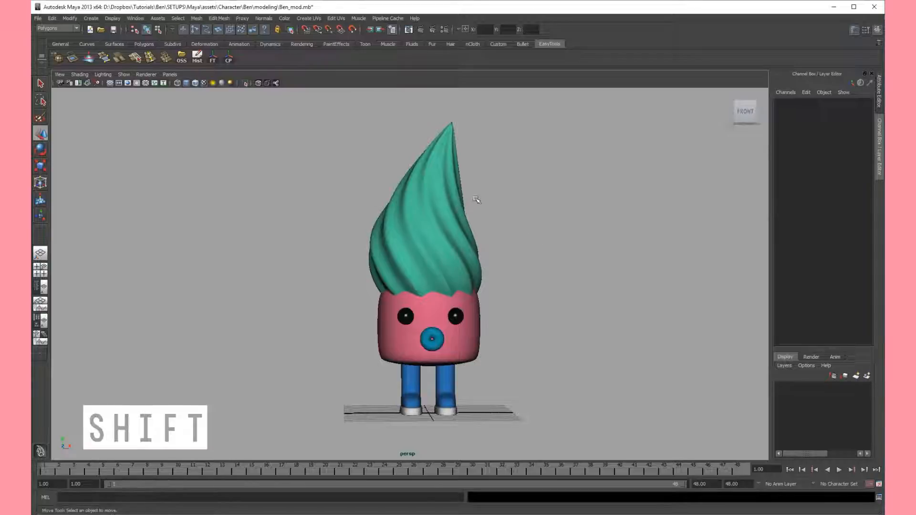
shift+click(459, 321)
shift+click(405, 315)
shift+click(433, 340)
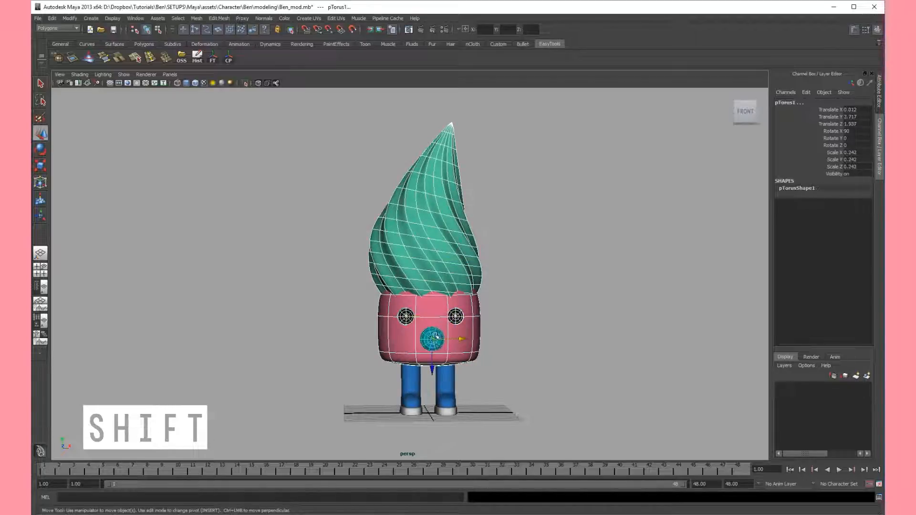
shift+click(446, 384)
alt+middle_drag(545, 350, 543, 280)
alt+right_drag(544, 280, 575, 304)
alt+middle_drag(574, 305, 559, 349)
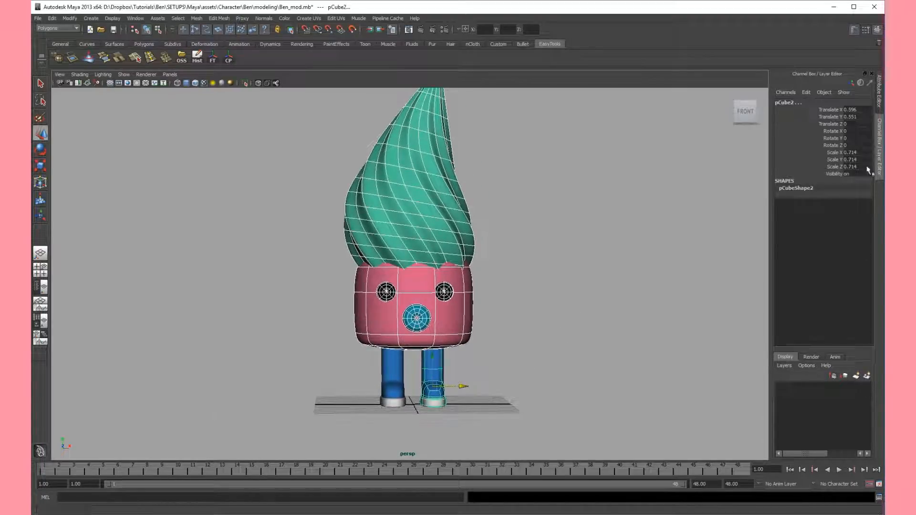
Create a display layer from the selected character parts and hide it.
click(878, 104)
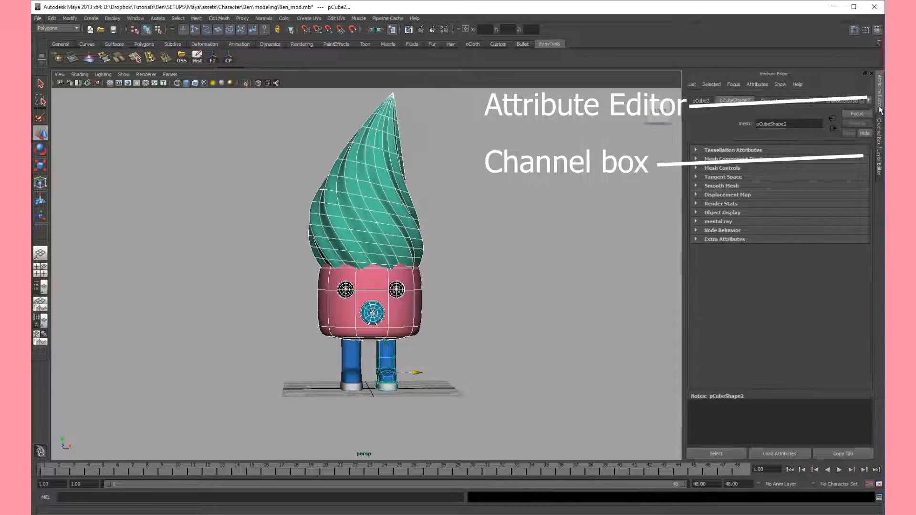
click(879, 142)
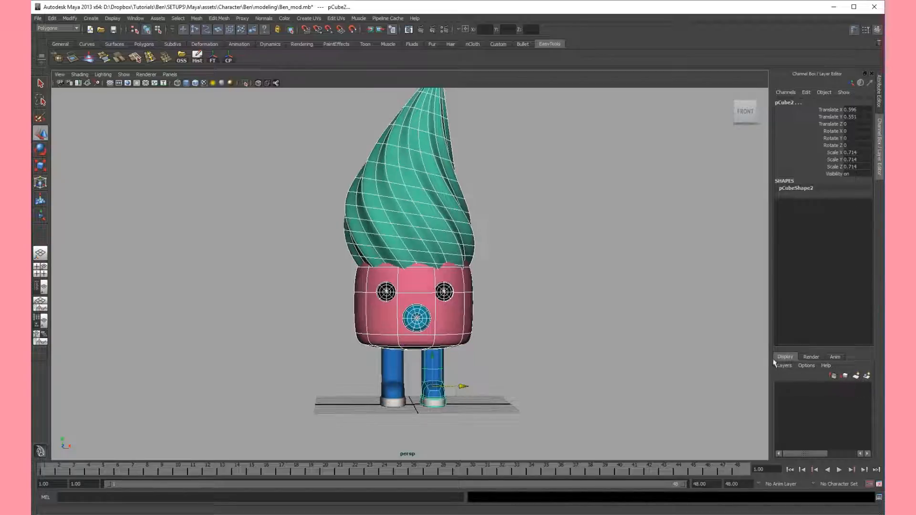
click(866, 377)
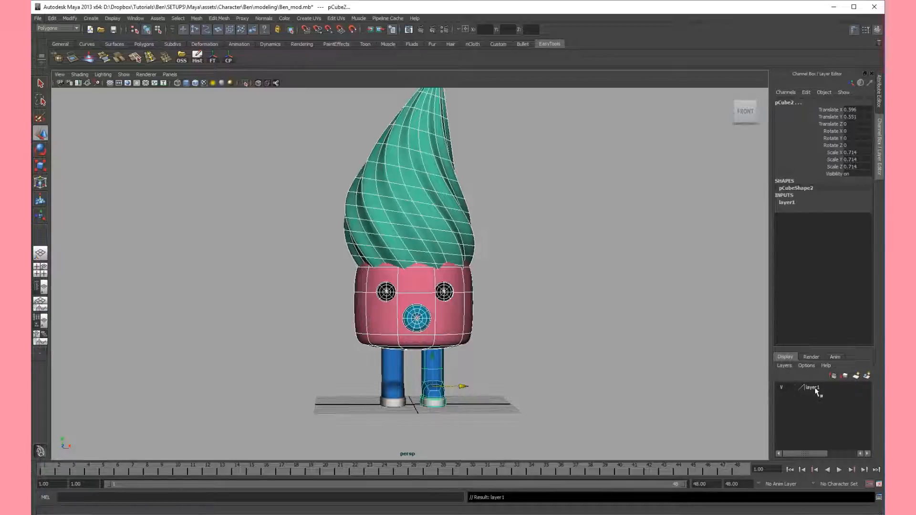
click(781, 387)
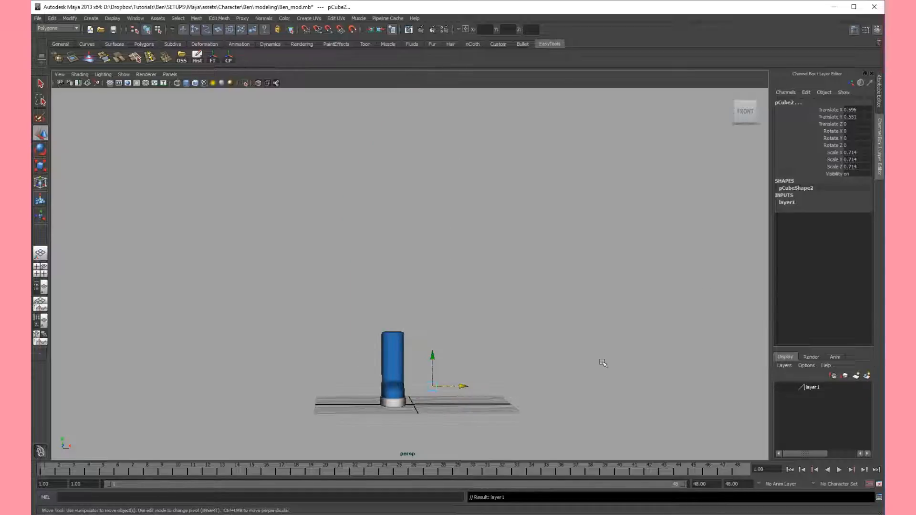
alt+middle_drag(603, 366, 622, 345)
alt+drag(621, 346, 627, 354)
click(782, 387)
click(782, 387)
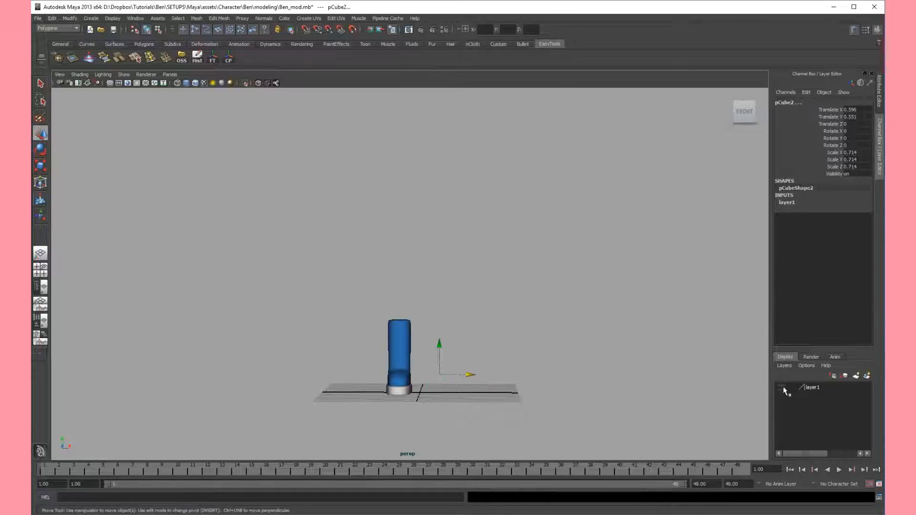
Move the remaining leg along X to about 6.58, clear of the grid's centre.
alt+drag(477, 316, 458, 330)
alt+right_drag(458, 330, 547, 329)
alt+middle_drag(547, 329, 545, 198)
alt+right_drag(546, 198, 535, 267)
alt+middle_drag(536, 267, 496, 343)
alt+right_drag(495, 343, 523, 302)
alt+middle_drag(523, 302, 542, 275)
click(384, 221)
alt+right_drag(515, 250, 412, 220)
alt+drag(411, 220, 721, 283)
mouse_move(571, 267)
alt+mouse_down()
mouse_move(607, 289)
mouse_move(563, 276)
mouse_move(578, 258)
mouse_move(567, 255)
alt+mouse_up()
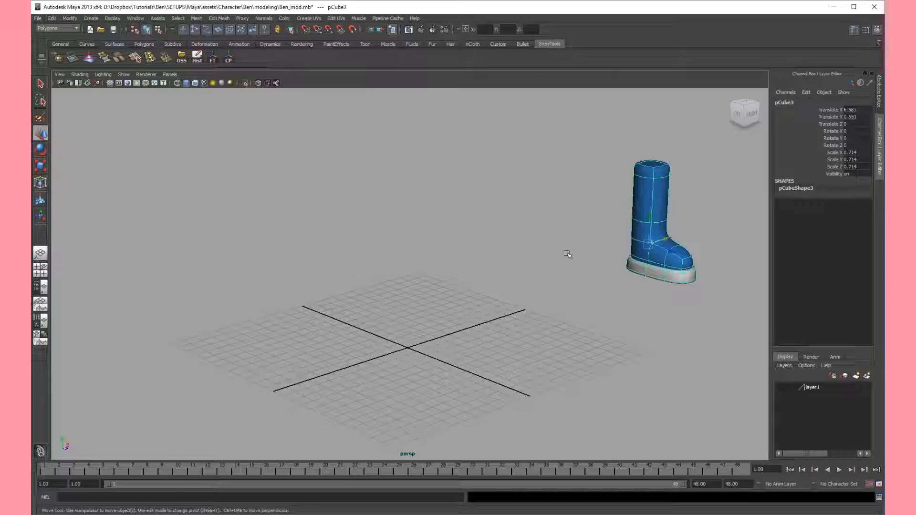
Create a polygon plane at the grid's origin and frame it in the view.
click(605, 290)
alt+drag(520, 308, 541, 292)
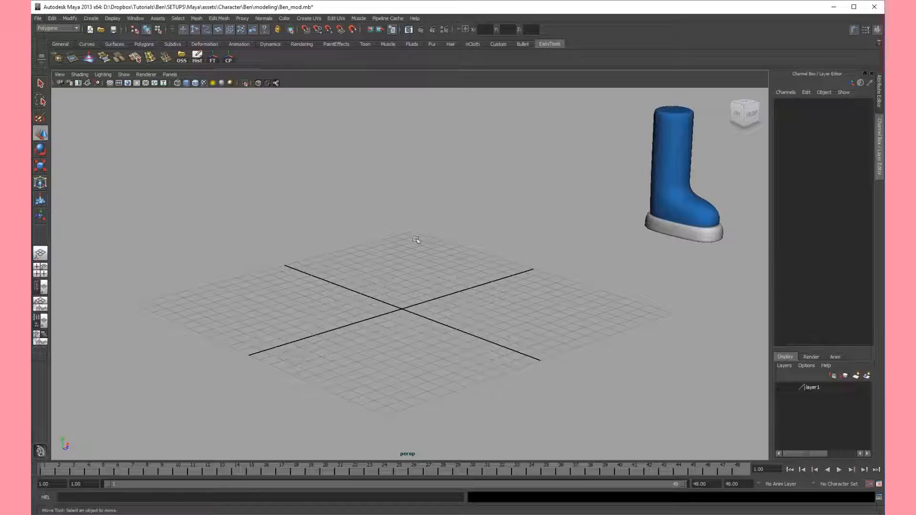
click(681, 232)
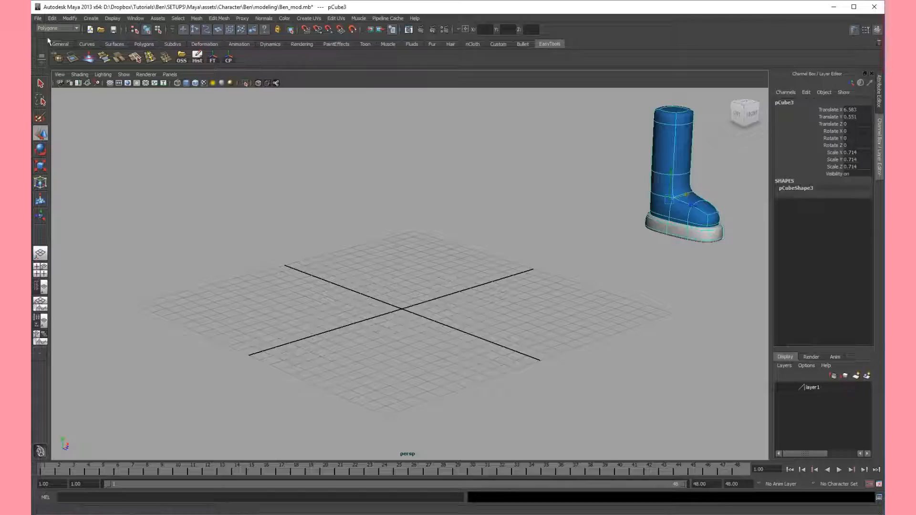
click(91, 19)
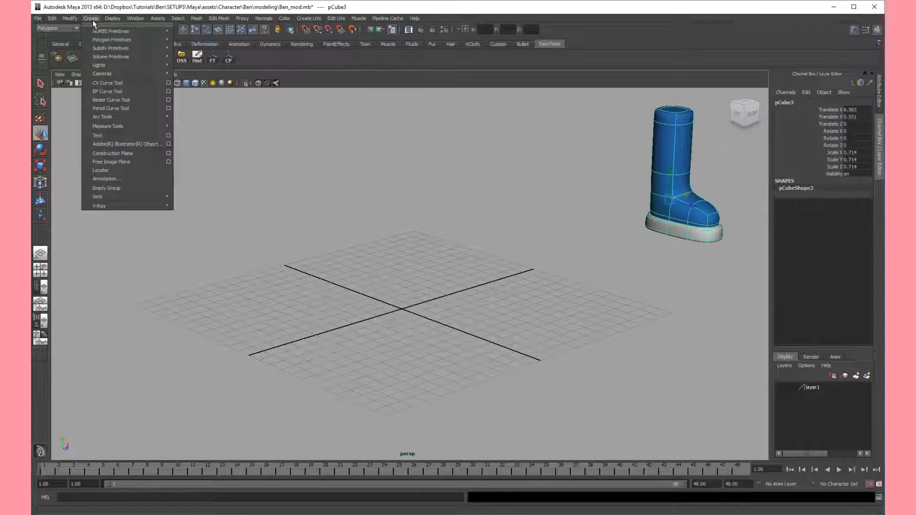
mouse_move(111, 42)
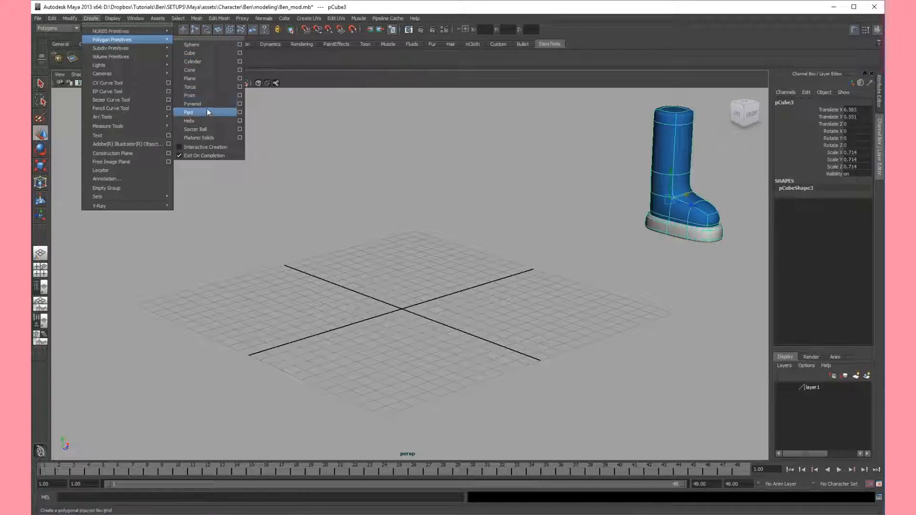
click(204, 80)
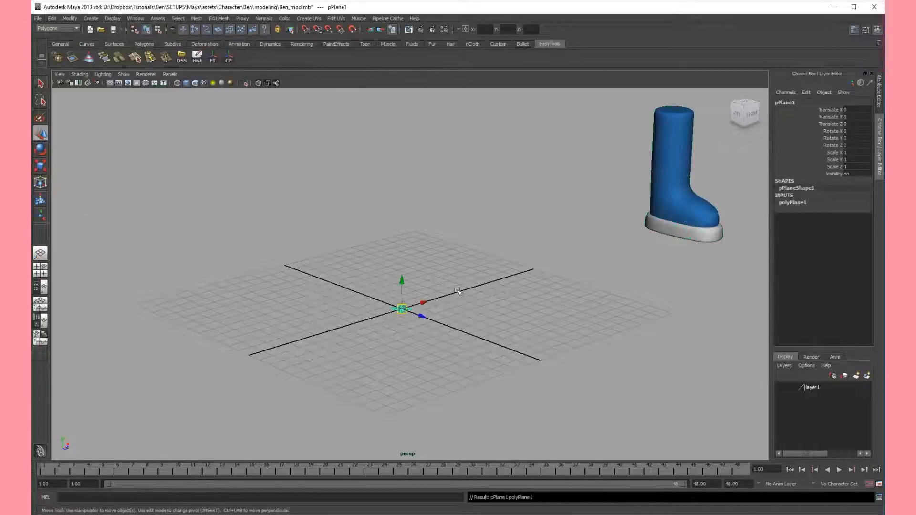
key(f)
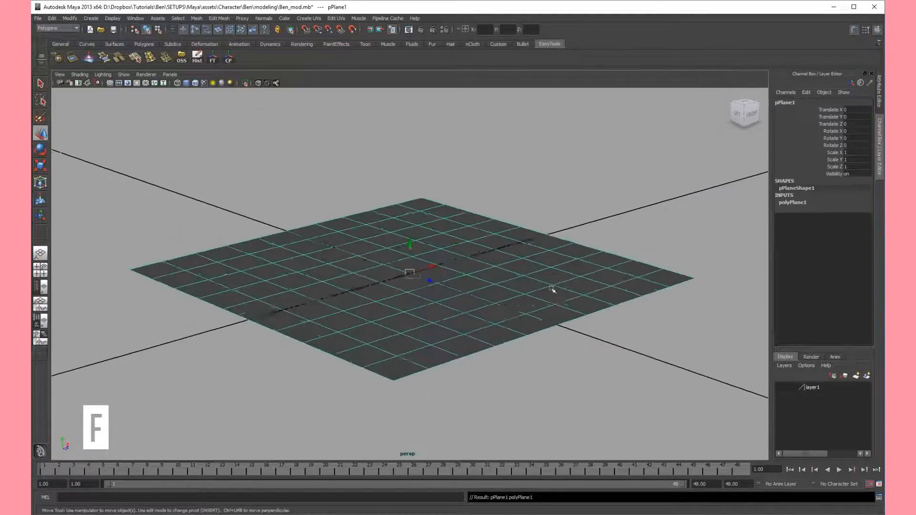
scroll(470, 262, down, 5)
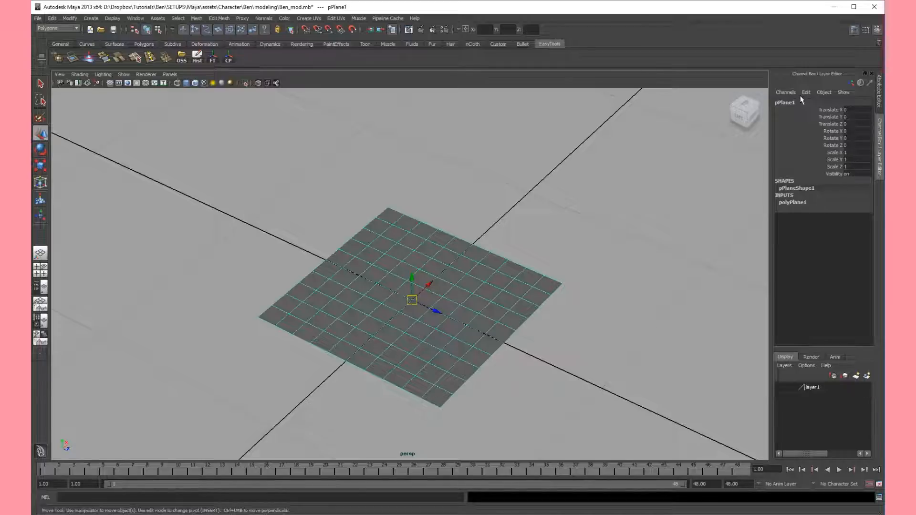
Set the plane's width and height subdivisions to 3.
click(800, 203)
click(837, 209)
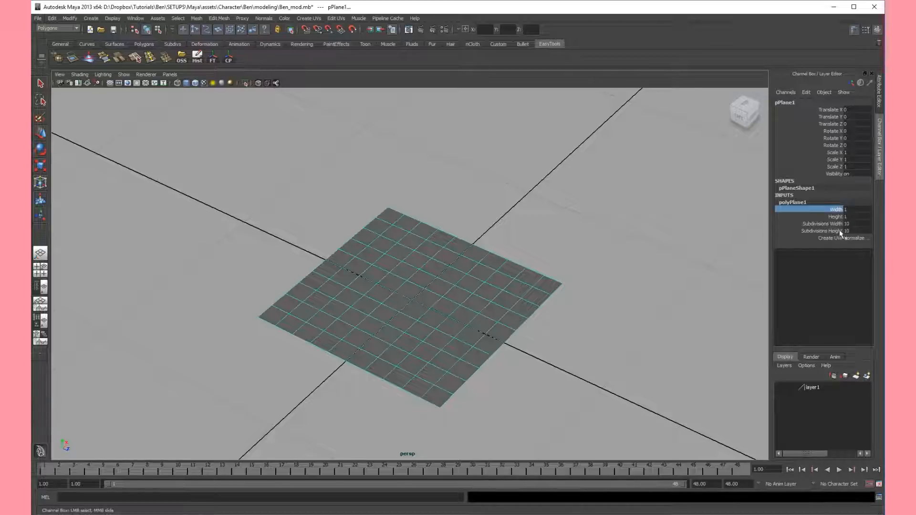
double_click(855, 225)
double_click(850, 232)
text(3)
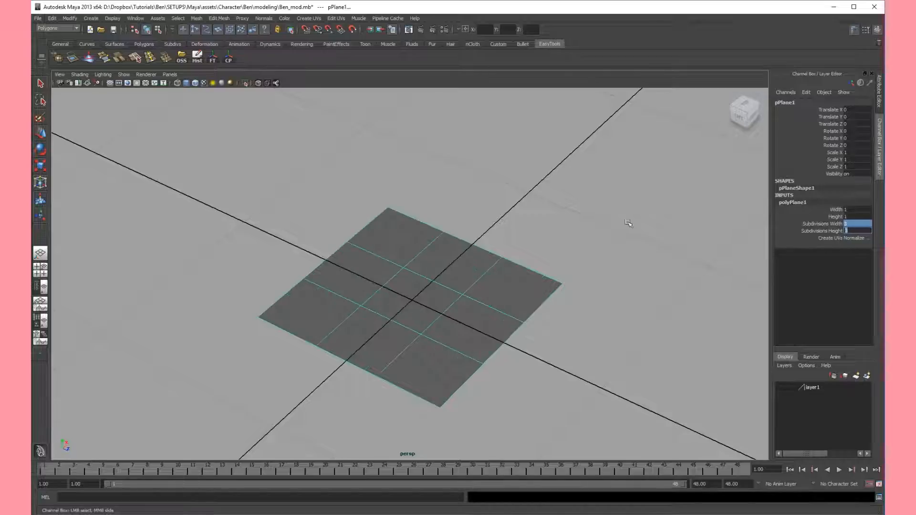
Examine the reference boot next to the new plane to compare their shape and placement.
alt+right_drag(663, 254, 350, 246)
alt+drag(350, 247, 518, 279)
click(658, 159)
key(w)
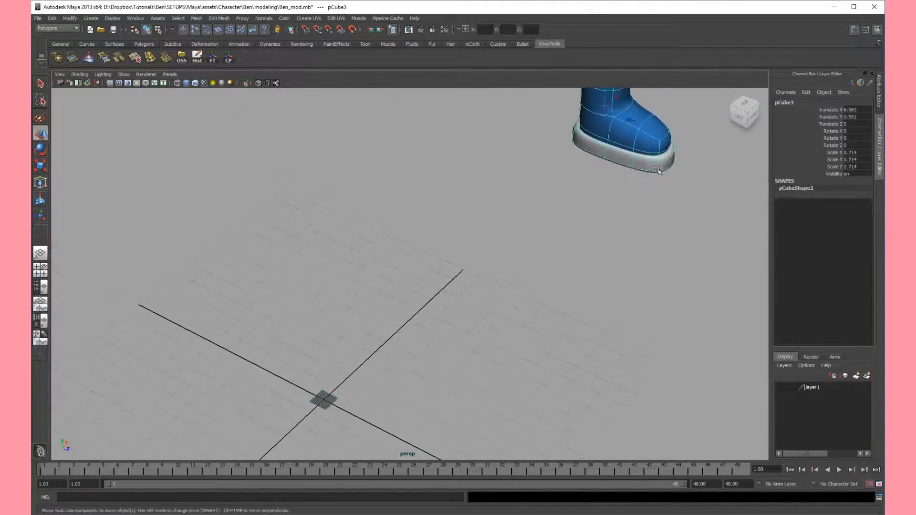
alt+middle_drag(456, 285, 550, 186)
alt+middle_drag(668, 139, 556, 284)
alt+right_drag(556, 285, 508, 264)
alt+middle_drag(508, 264, 543, 179)
Set the plane's width and height subdivisions to 1, leaving a single face.
click(362, 334)
key(f)
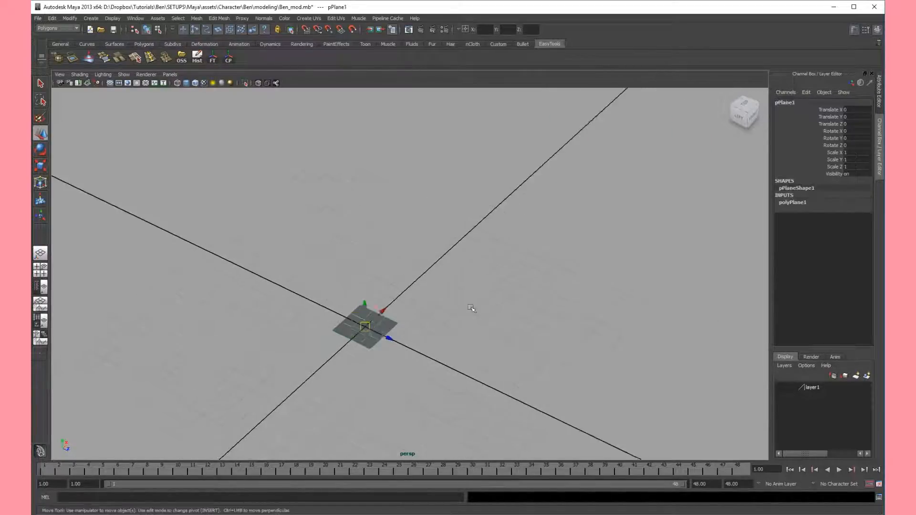
click(805, 204)
drag(857, 223, 855, 231)
click(855, 232)
text(1)
key(Return)
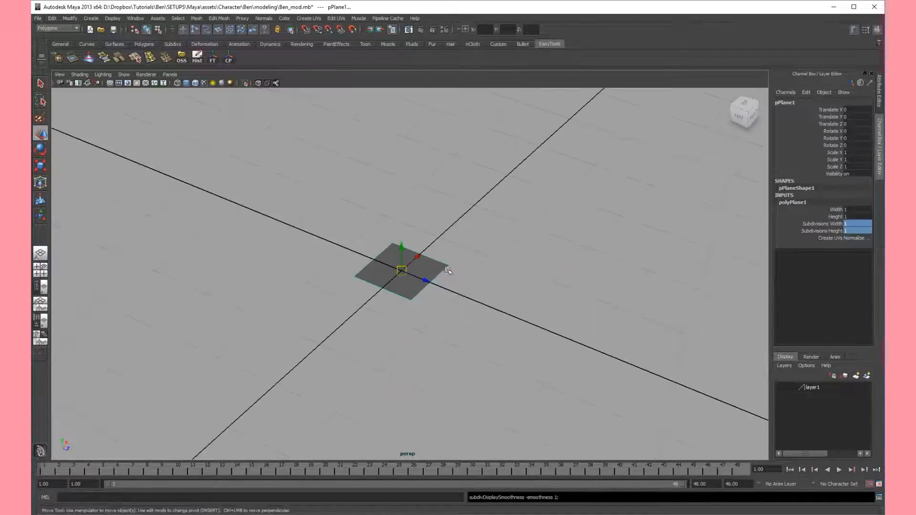
click(477, 262)
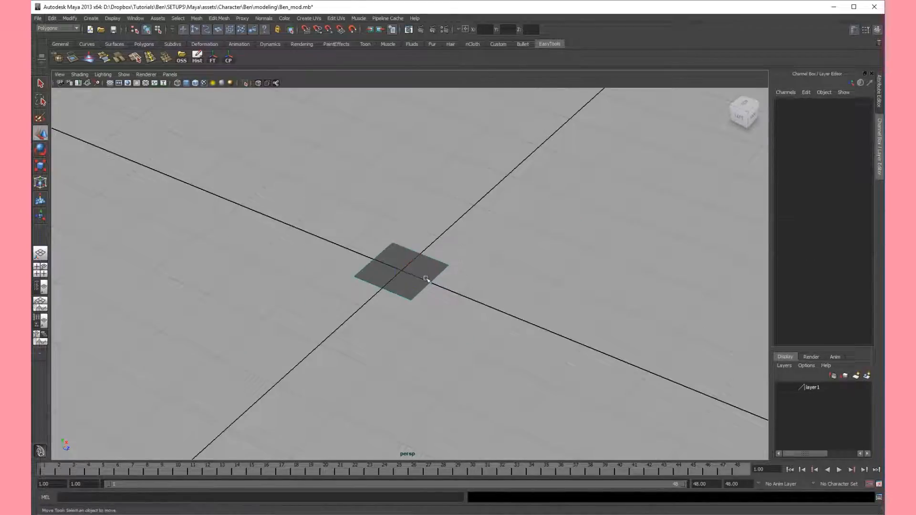
alt+drag(428, 280, 422, 281)
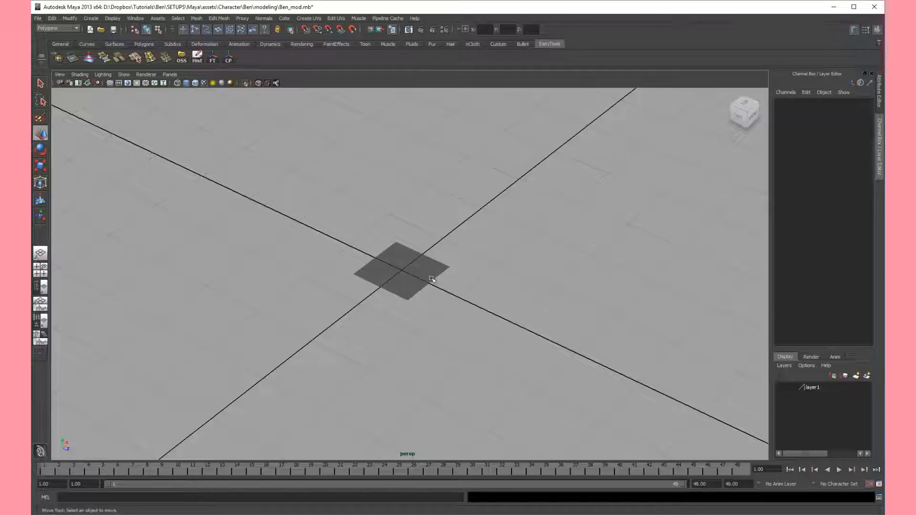
Switch the plane to edge selection and select its edge on the positive Z side.
click(426, 270)
alt+drag(420, 279, 427, 270)
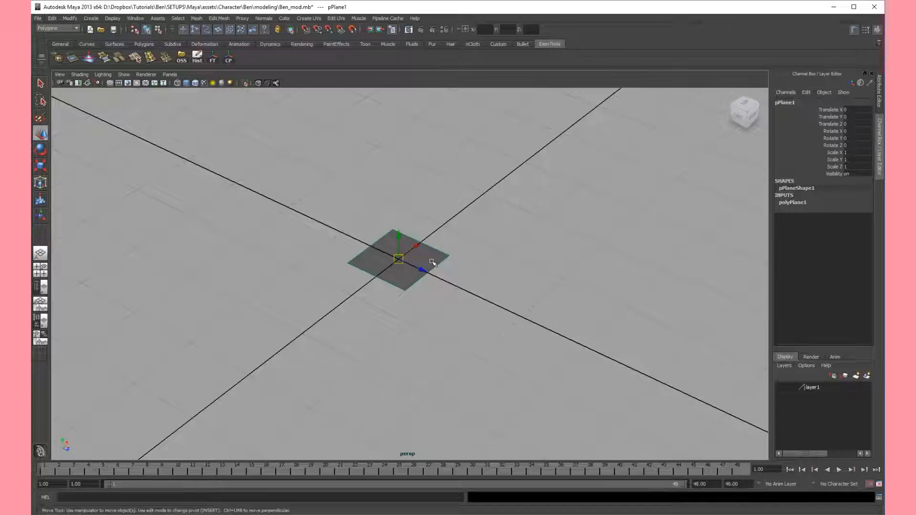
right_click(431, 262)
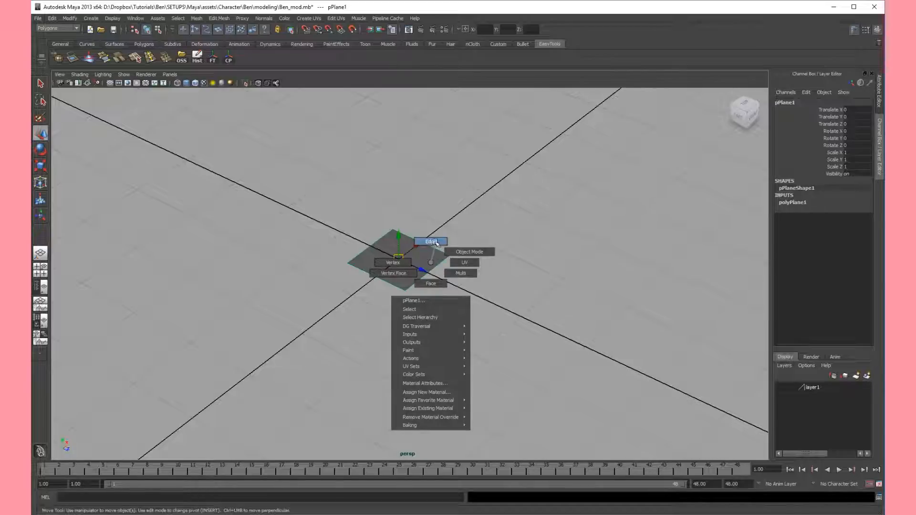
click(434, 241)
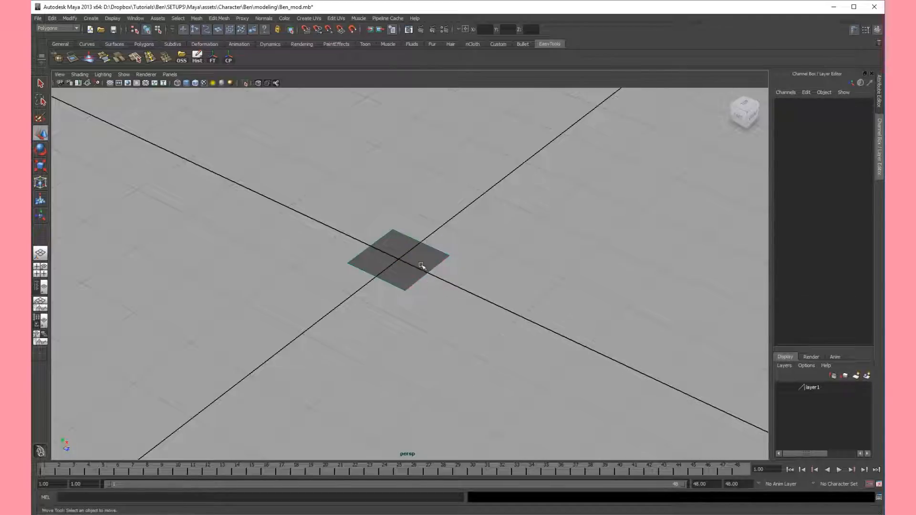
click(428, 305)
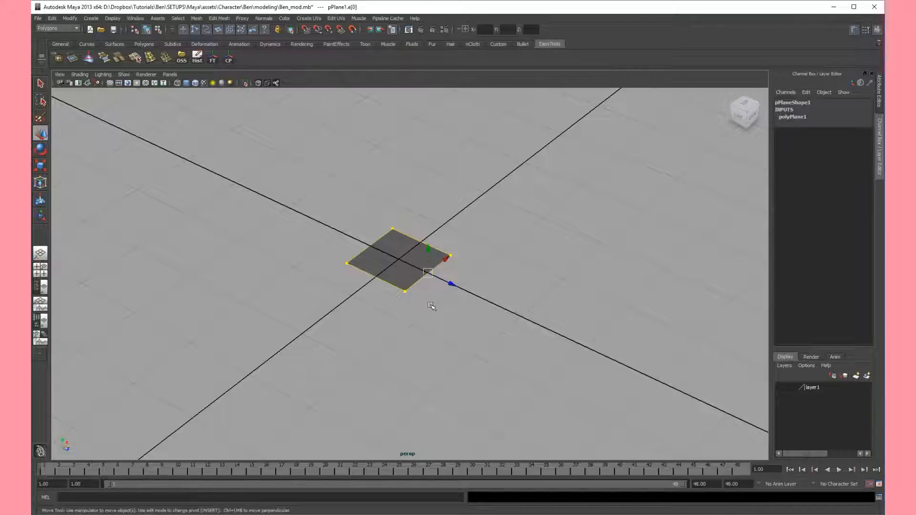
alt+drag(439, 291, 411, 310)
double_click(381, 283)
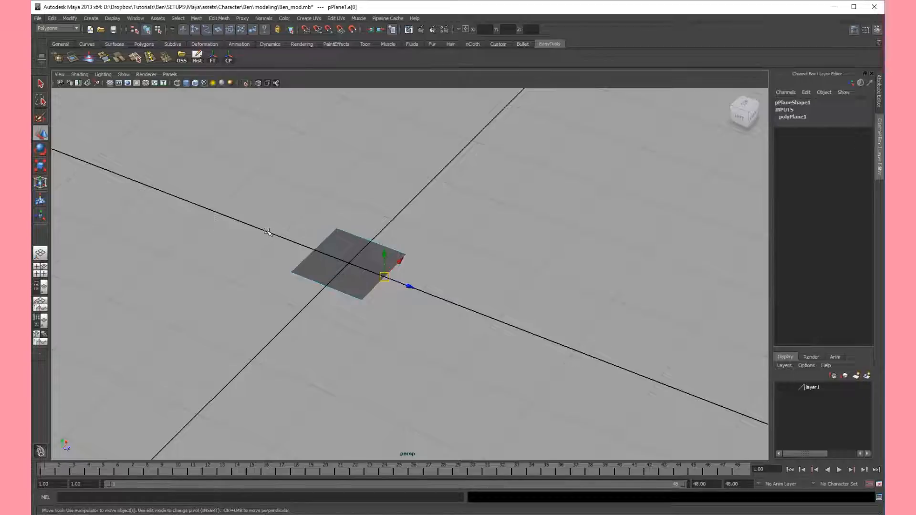
Add the Extrude command from the mesh editing commands to the custom shelf.
key(ctrl+shift)
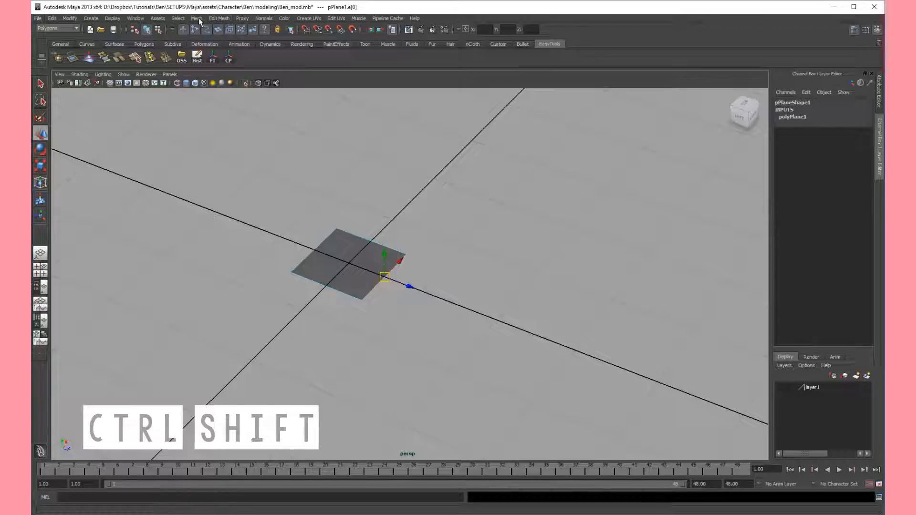
click(216, 20)
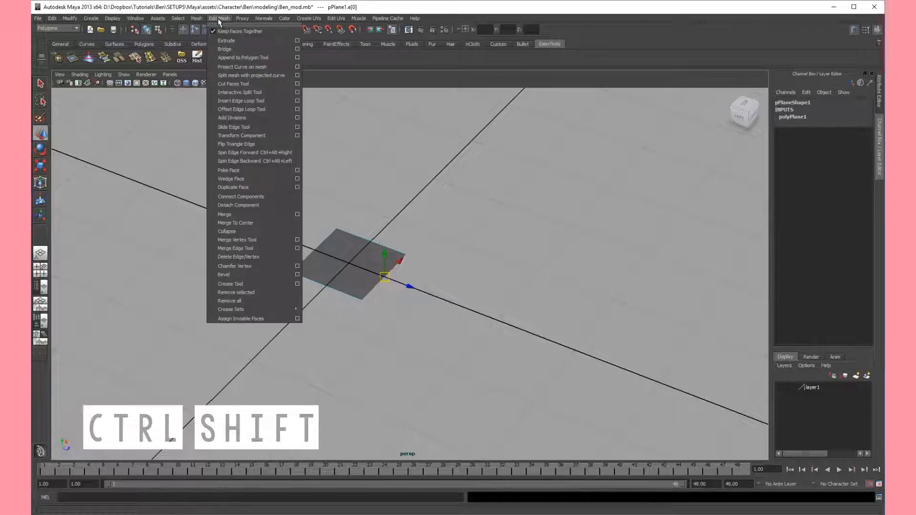
ctrl+shift+click(230, 42)
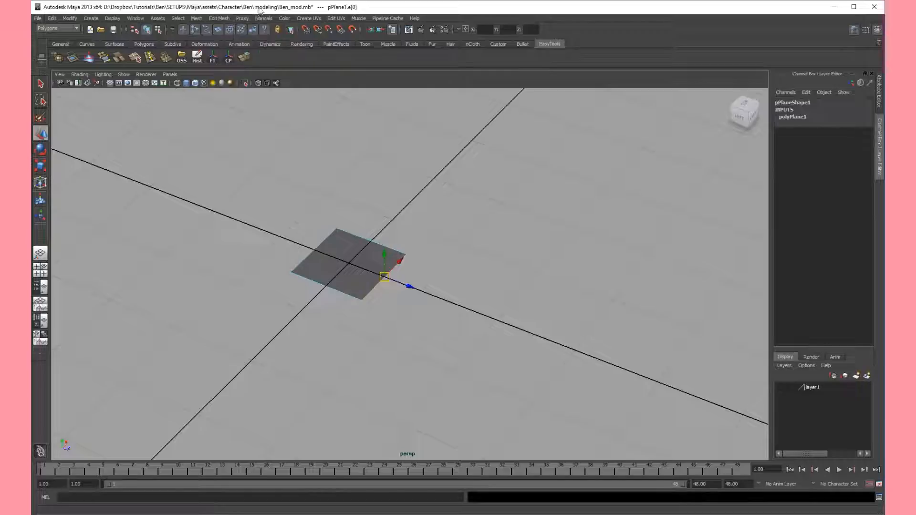
Extrude the selected edge outward along positive Z by about one plane length, and clear the selection.
click(245, 59)
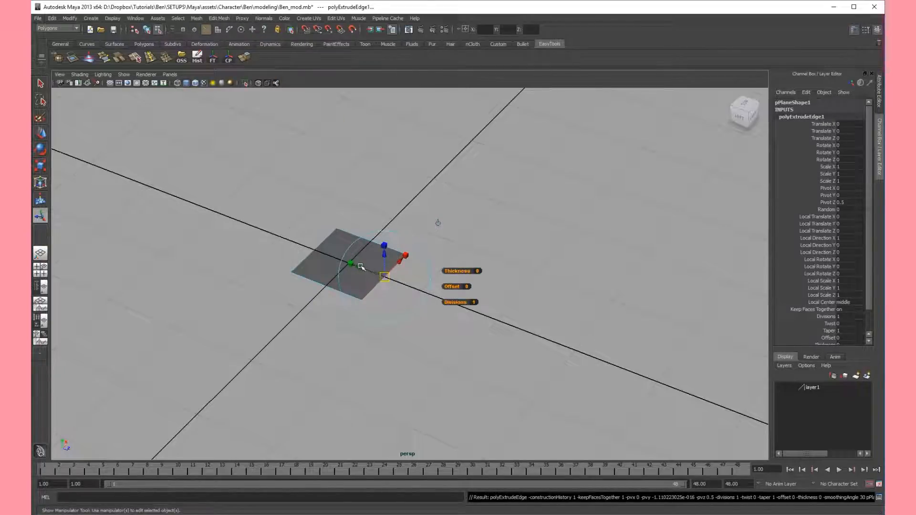
drag(360, 266, 429, 294)
alt+drag(553, 236, 502, 217)
click(514, 218)
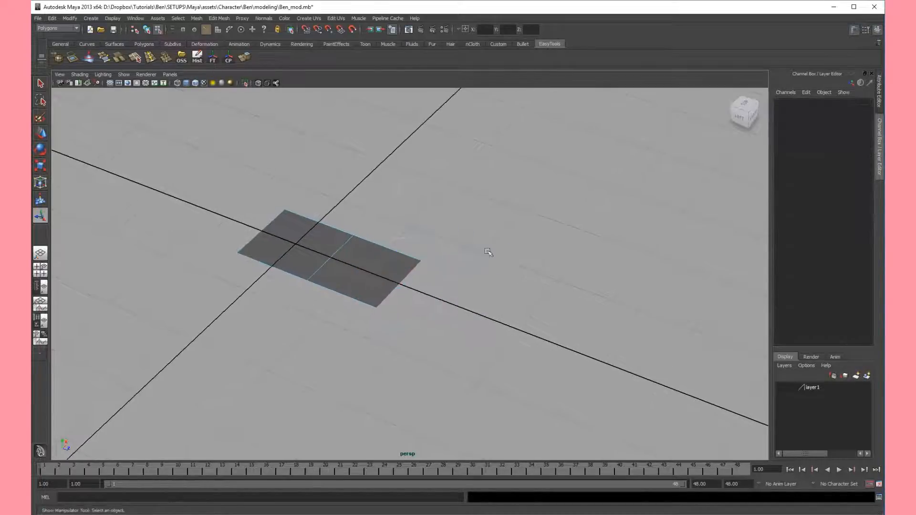
Select the strip's outer edge on the positive Z side and extrude it outward by about 0.92.
click(395, 284)
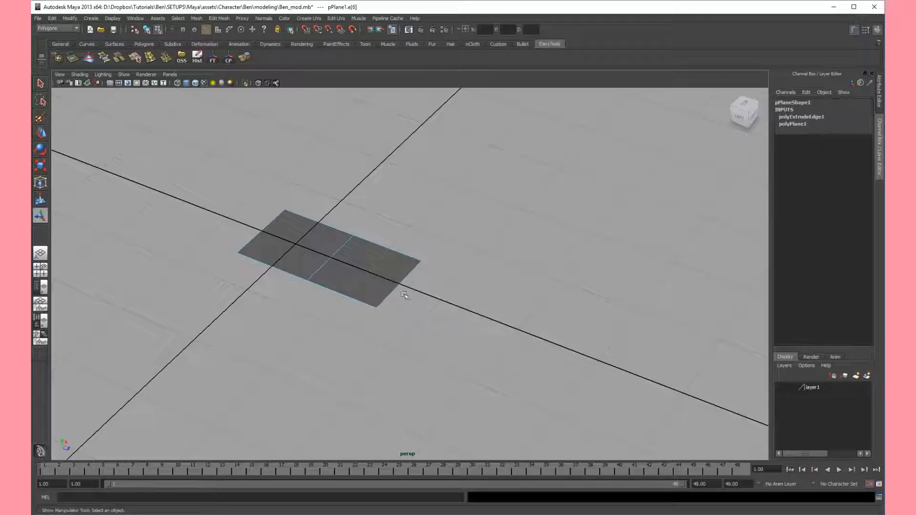
mouse_move(429, 306)
alt+right_down()
mouse_move(413, 301)
mouse_move(429, 303)
alt+right_up()
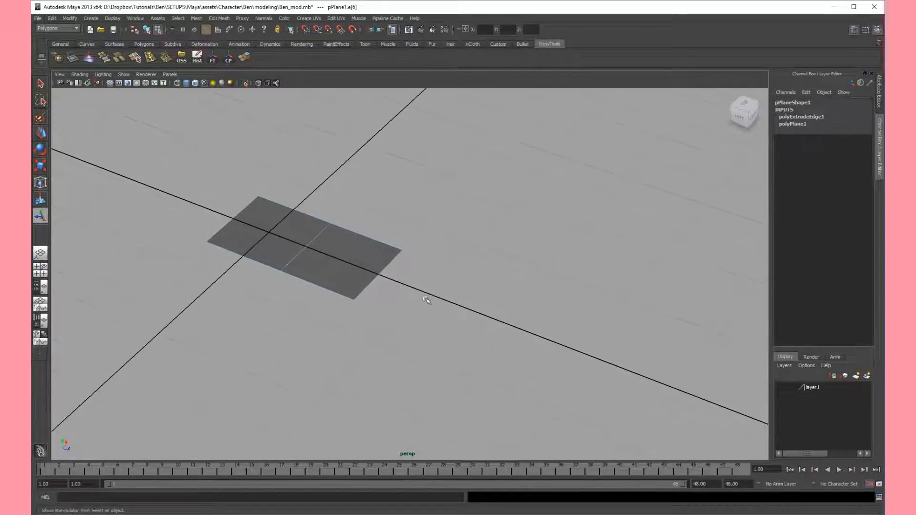
key(g)
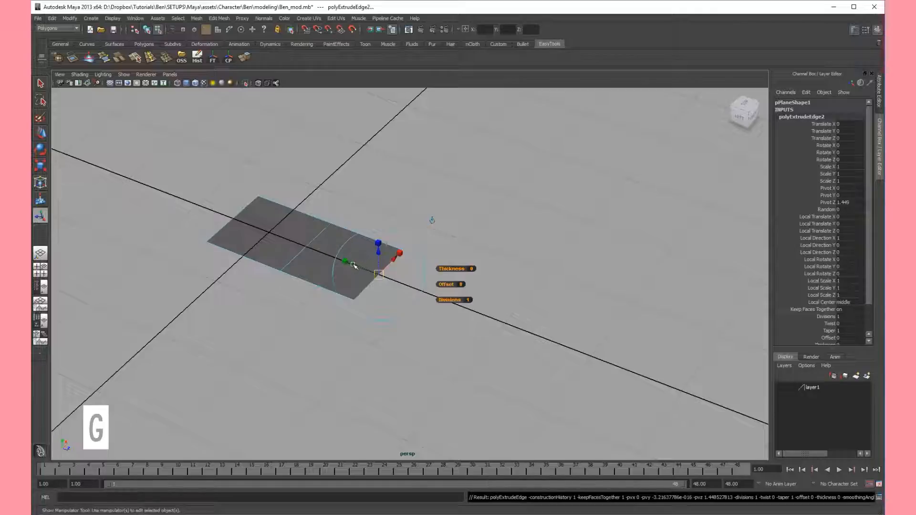
drag(354, 265, 431, 290)
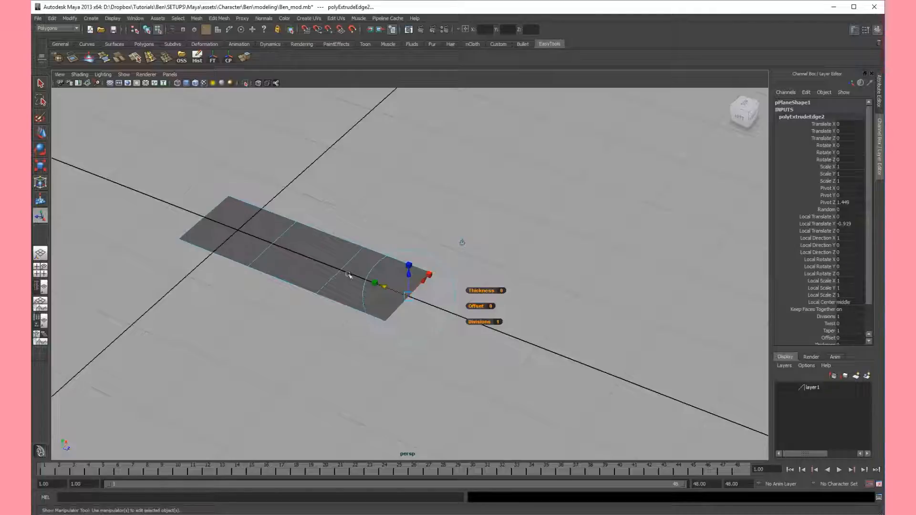
key(ctrl+e)
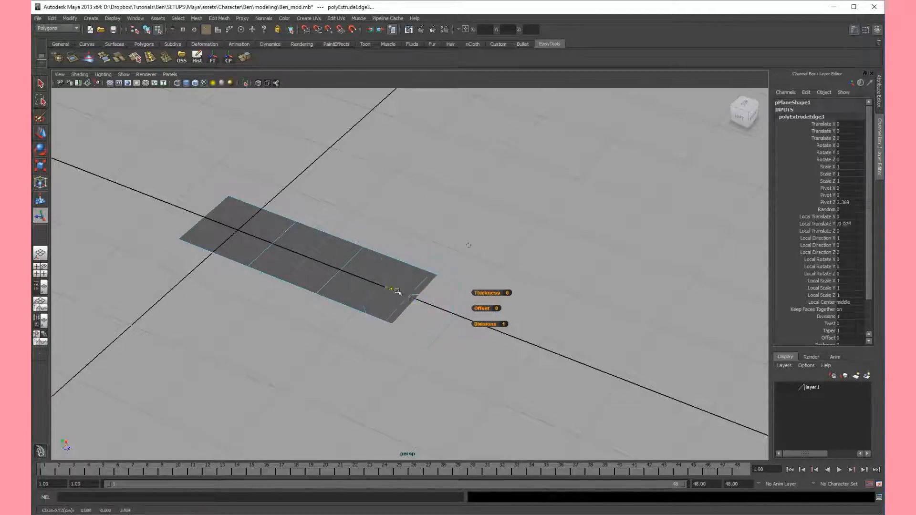
drag(397, 293, 439, 306)
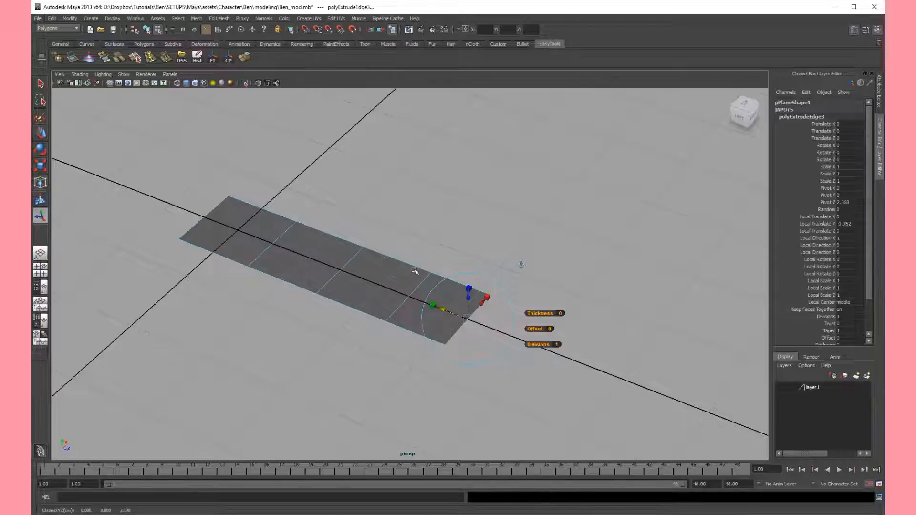
key(ctrl+z)
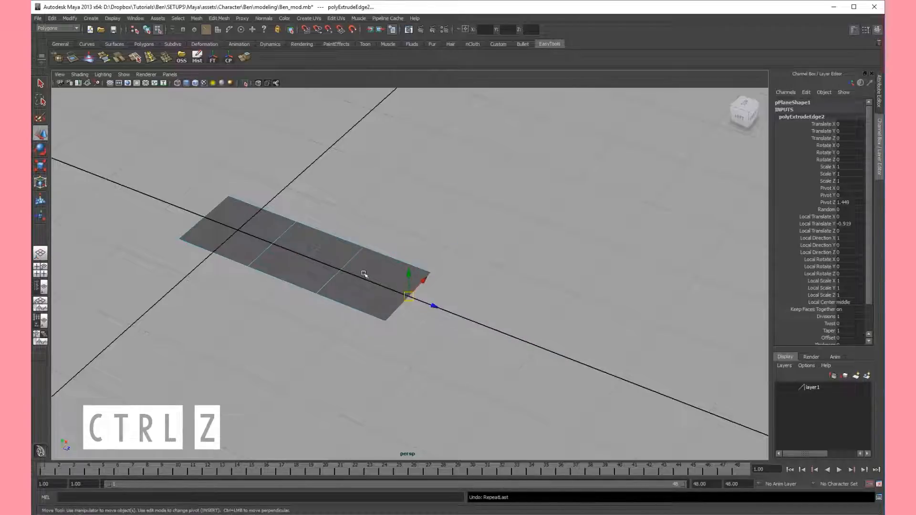
Return to object mode, select the three-face strip and display it unsmoothed.
right_drag(368, 269, 431, 256)
click(254, 234)
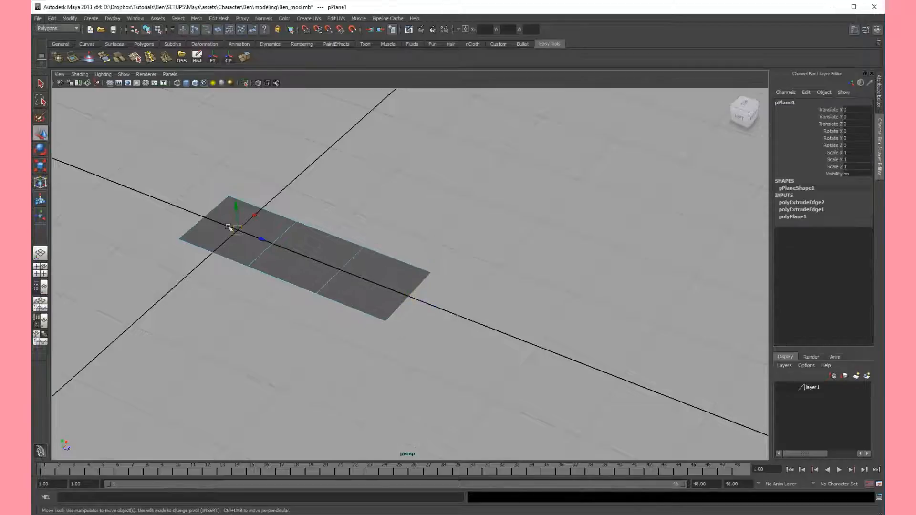
alt+drag(406, 281, 347, 268)
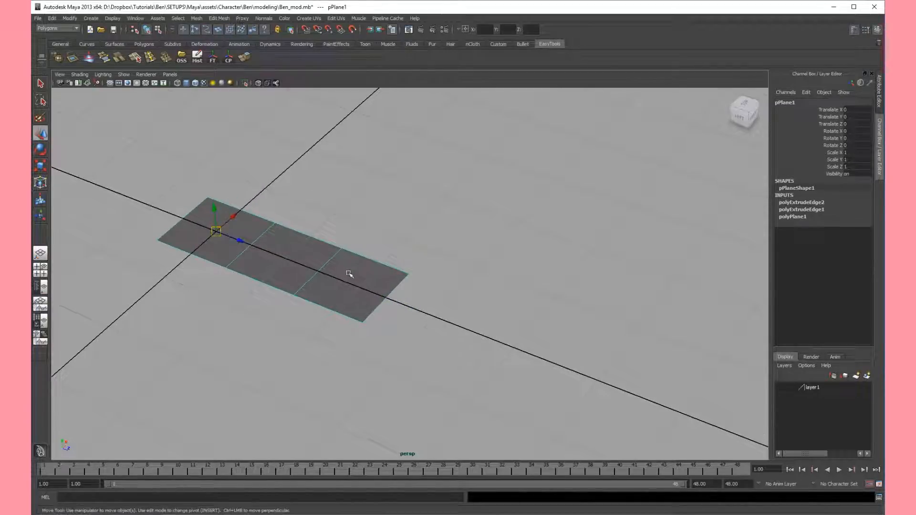
key(1)
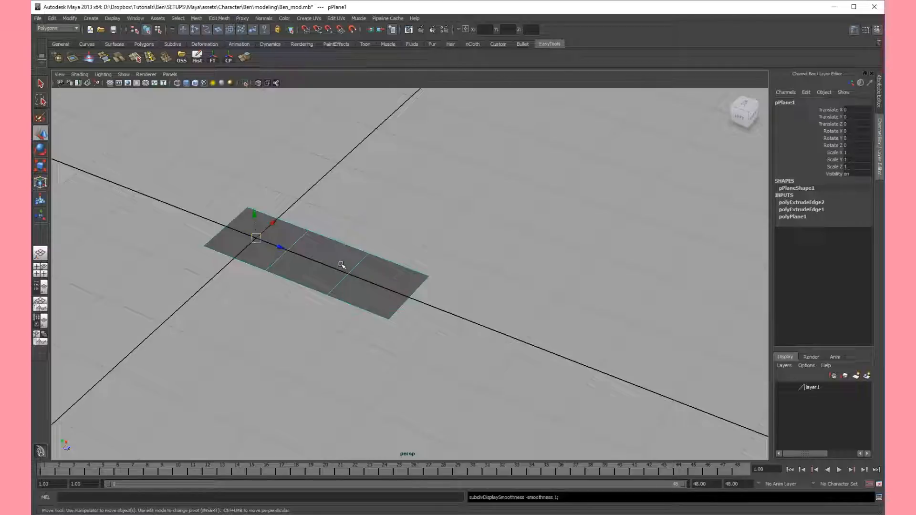
Select all three faces of the strip, extrude them upward by about 0.34 and return to object mode.
right_drag(341, 264, 353, 284)
drag(528, 163, 112, 380)
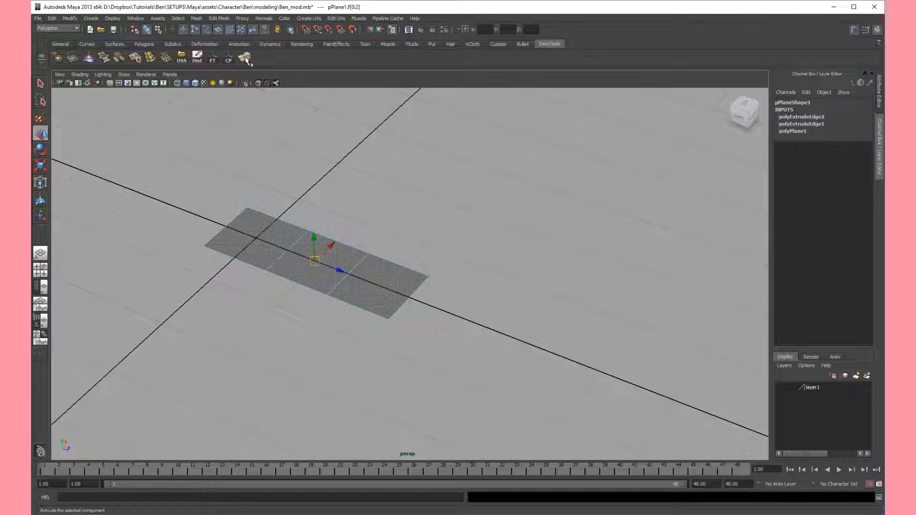
click(246, 58)
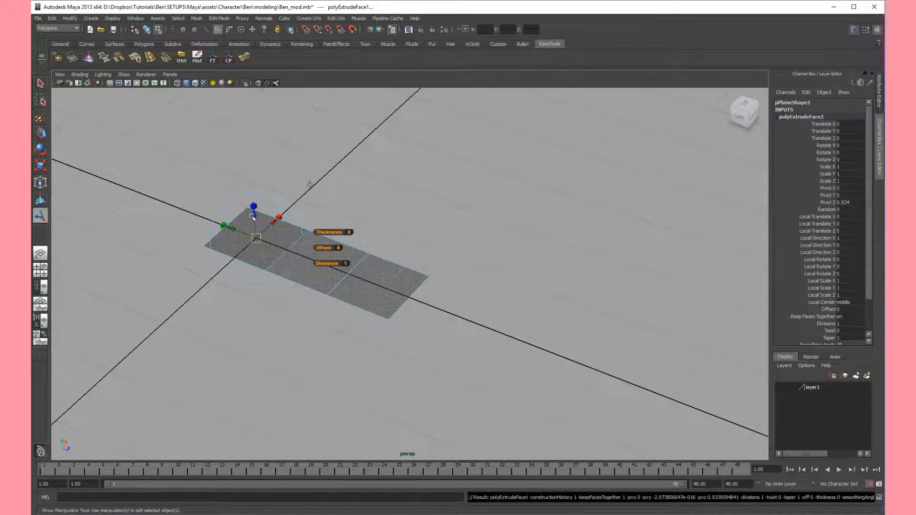
drag(255, 216, 256, 198)
alt+middle_drag(374, 217, 413, 266)
alt+right_drag(413, 265, 414, 295)
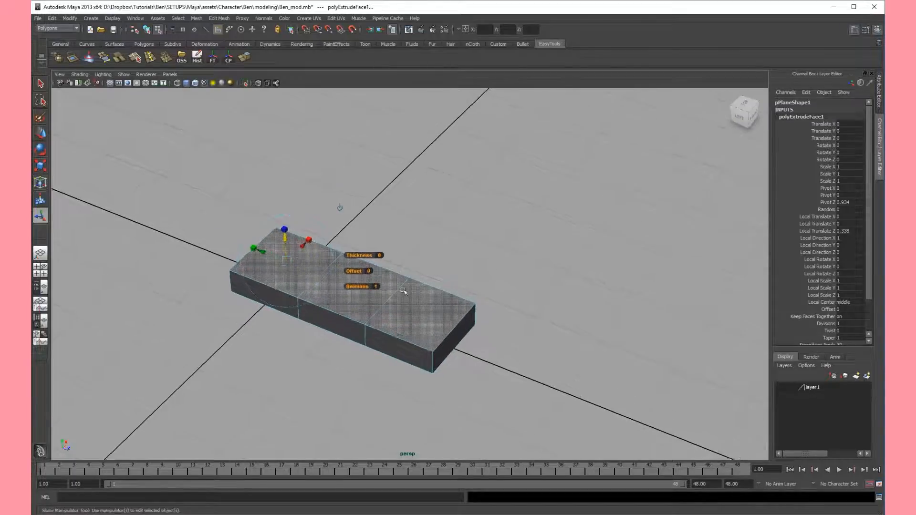
alt+drag(414, 295, 408, 285)
right_drag(397, 282, 432, 270)
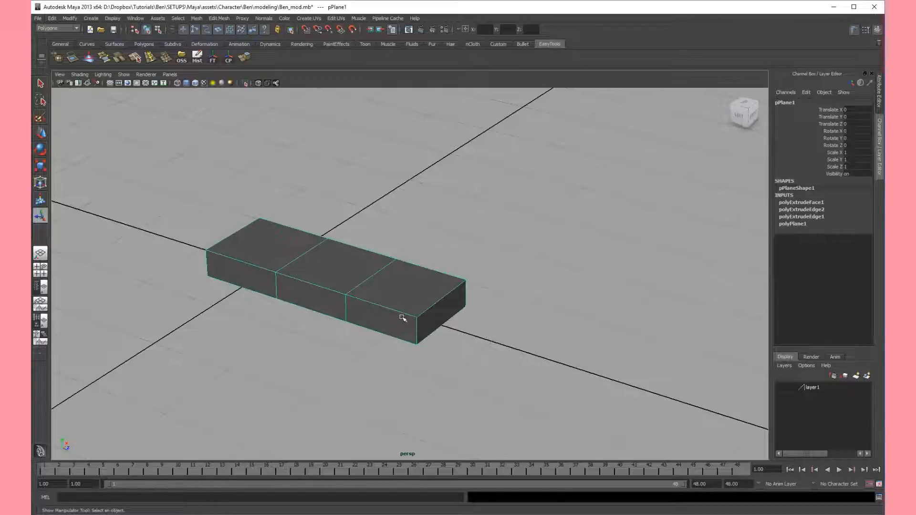
Preview the extruded block smoothed and view it together with the reference boot.
key(3)
alt+drag(439, 294, 496, 282)
alt+right_drag(496, 282, 355, 191)
alt+middle_drag(356, 191, 292, 300)
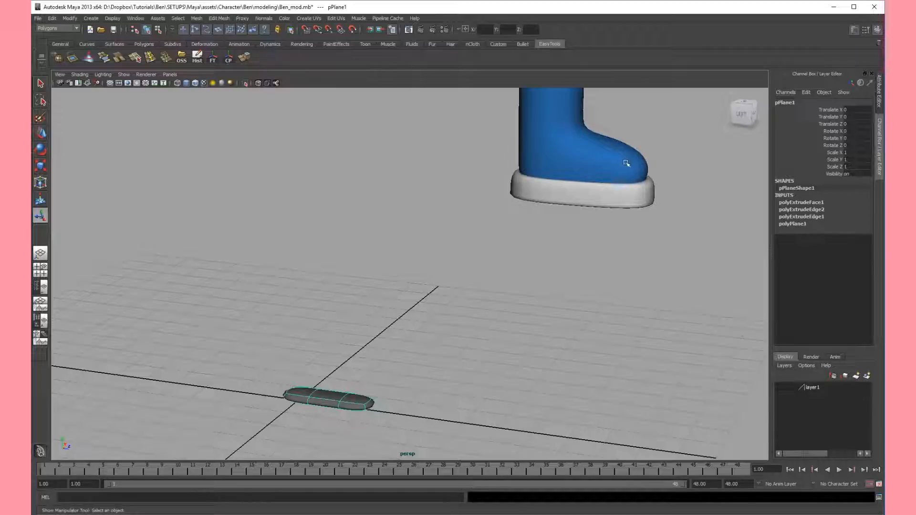
Examine the reference boot and sole as unsmoothed low-poly meshes, and restore their smooth preview.
click(601, 197)
click(606, 189)
key(1)
alt+drag(606, 184, 551, 174)
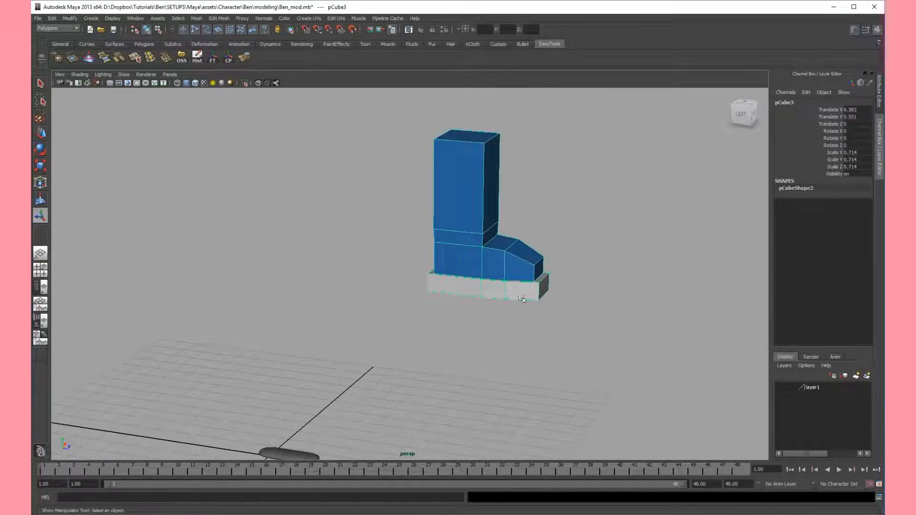
alt+middle_drag(535, 224, 540, 188)
scroll(529, 185, up, 1)
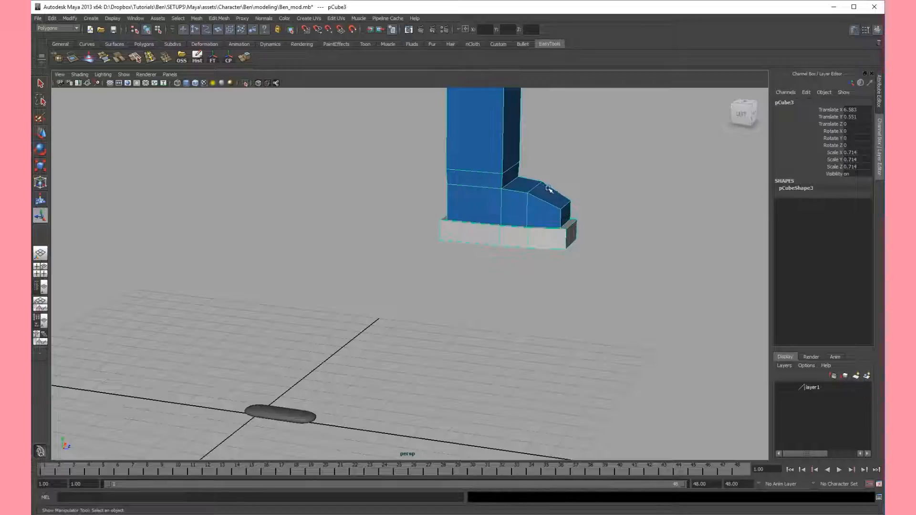
key(3)
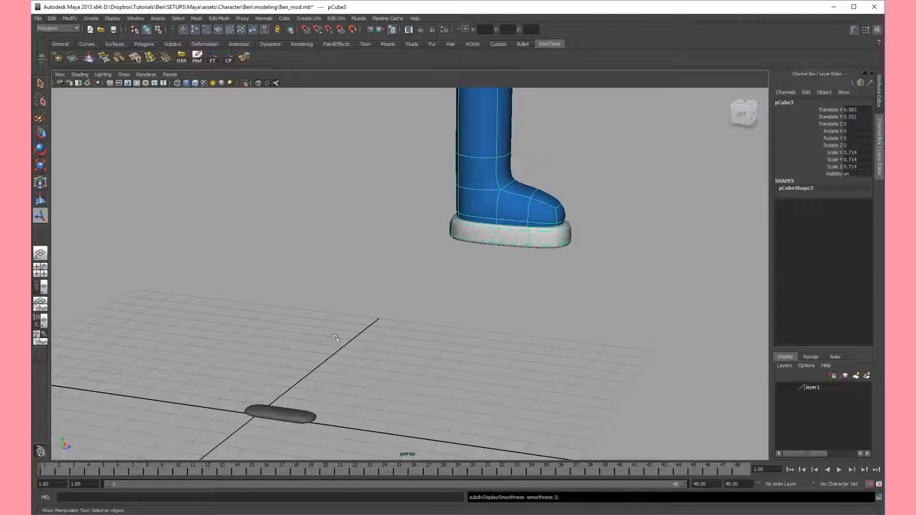
Select and frame the block, and compare its smooth preview with the unsmoothed mesh, leaving it unsmoothed.
click(286, 401)
key(f)
alt+right_drag(417, 347, 381, 318)
key(1)
alt+drag(477, 245, 399, 303)
alt+drag(494, 286, 544, 291)
alt+right_drag(543, 291, 521, 290)
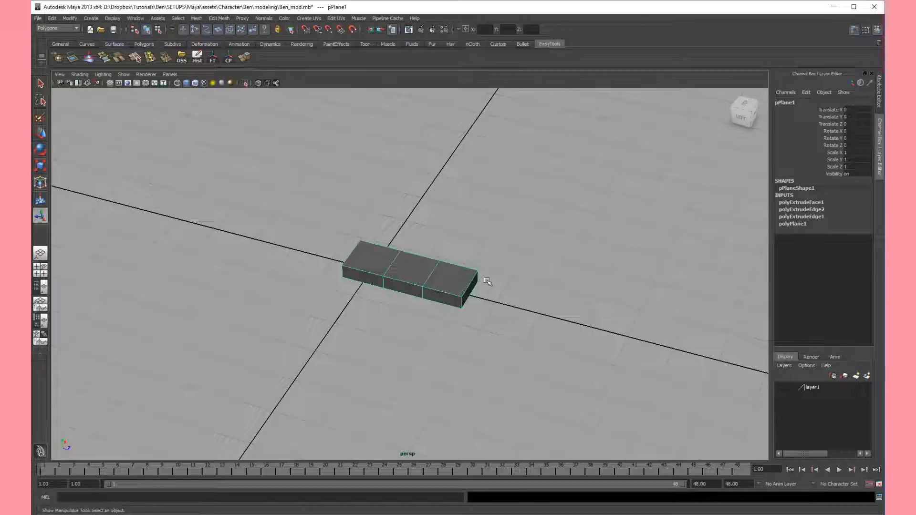
key(3)
key(1)
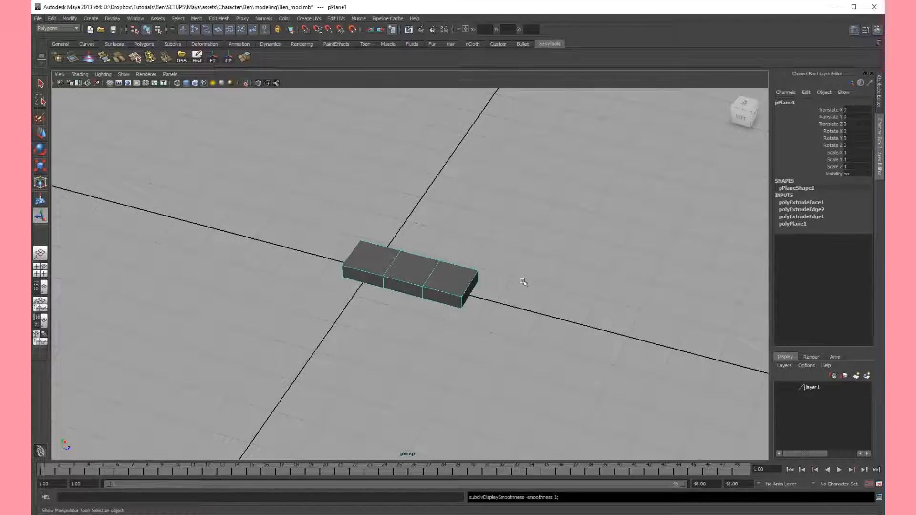
Scale the block up uniformly to about 1.8.
alt+right_drag(525, 281, 397, 276)
key(r)
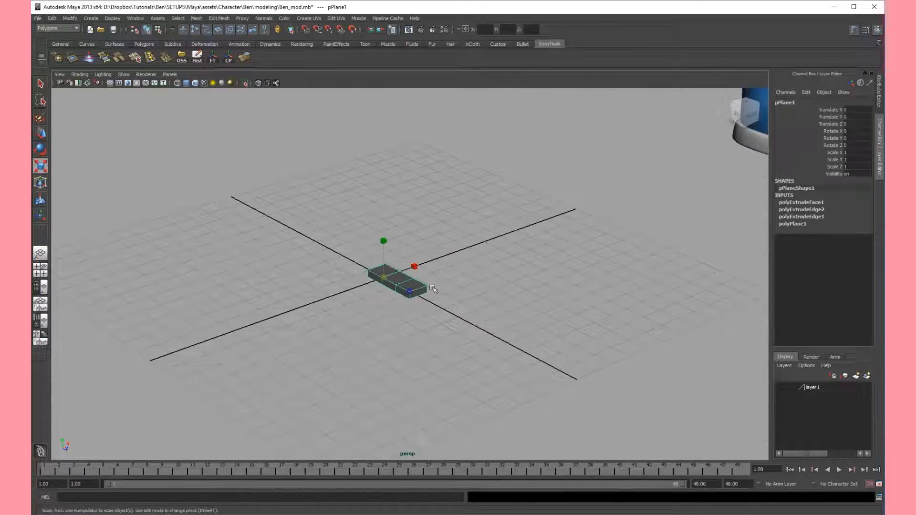
key(w)
key(r)
drag(384, 278, 429, 278)
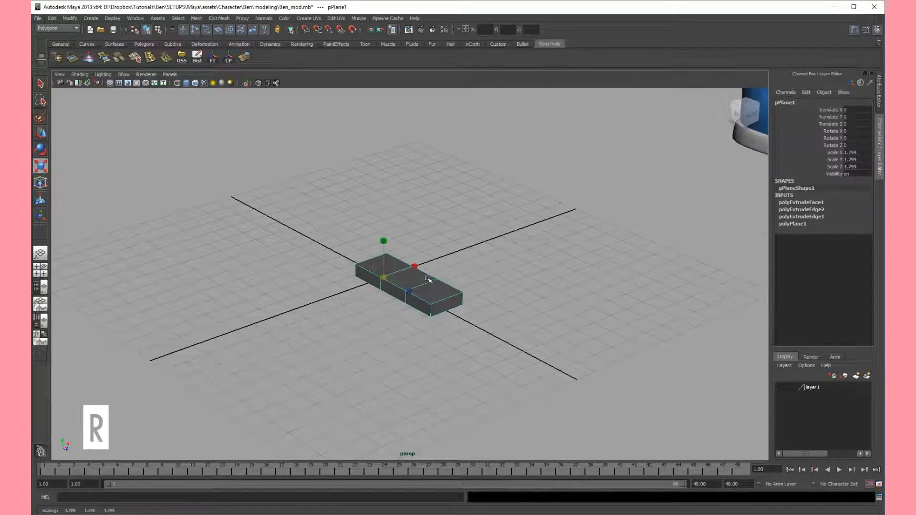
Select the block's upper vertices, raise them slightly to thicken the block, and return to object mode.
alt+right_drag(429, 278, 404, 276)
alt+middle_drag(403, 275, 317, 279)
alt+right_drag(317, 279, 421, 273)
alt+drag(421, 273, 410, 305)
alt+right_drag(410, 305, 444, 323)
alt+middle_drag(444, 323, 460, 318)
alt+drag(460, 317, 484, 310)
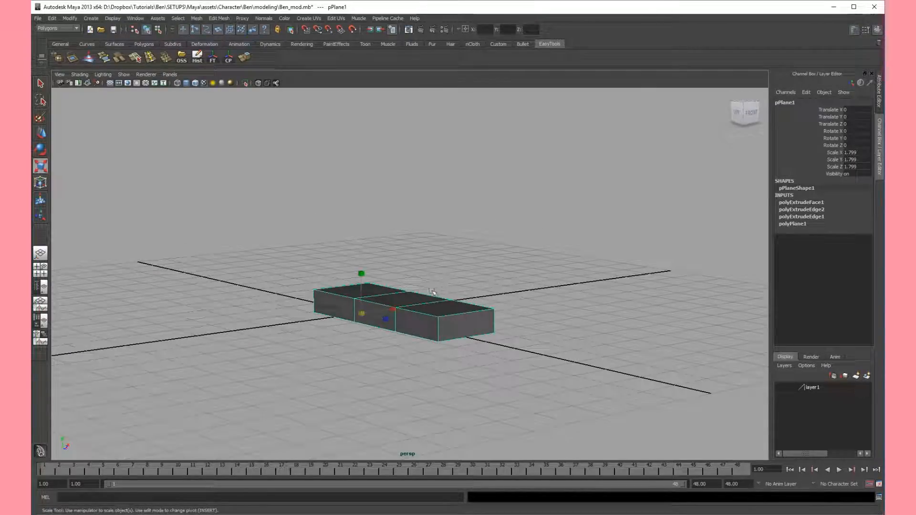
right_drag(452, 312, 422, 314)
alt+drag(453, 321, 503, 296)
drag(559, 257, 248, 305)
key(w)
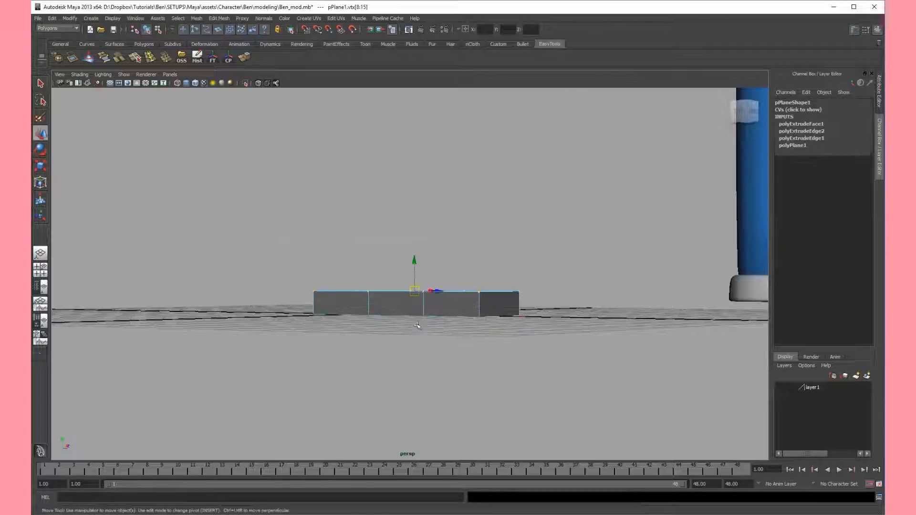
mouse_move(415, 258)
mouse_down()
mouse_move(416, 238)
mouse_move(416, 264)
mouse_up()
alt+drag(587, 266, 616, 271)
alt+middle_drag(546, 288, 493, 283)
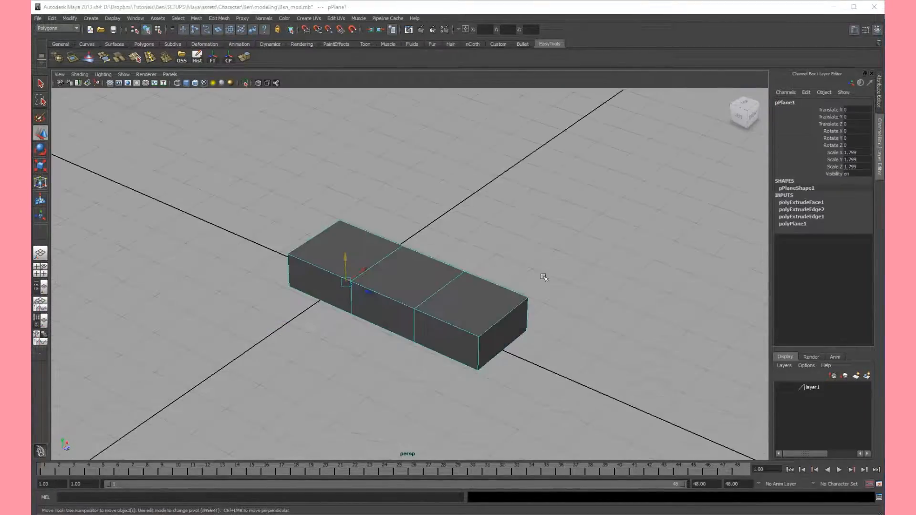
Switch the block to face selection and select the three faces on its underside.
alt+drag(544, 277, 626, 264)
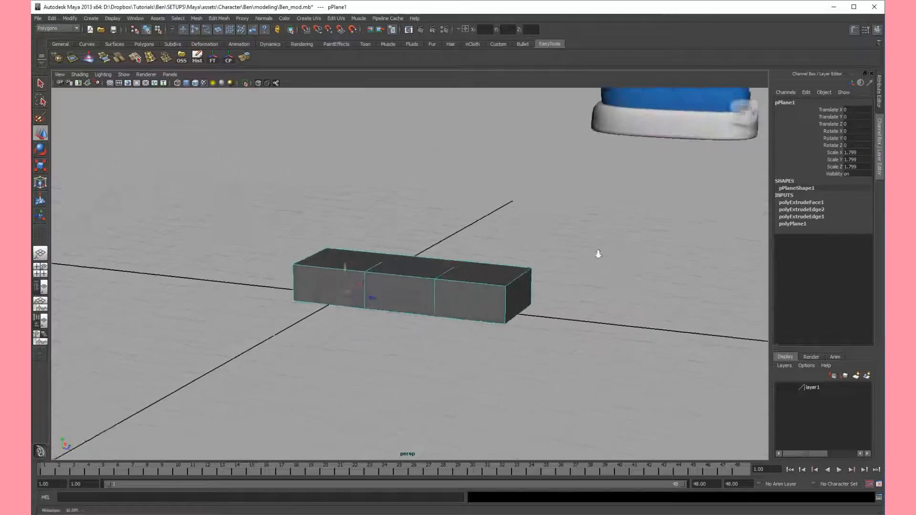
alt+right_drag(625, 264, 548, 259)
alt+middle_drag(549, 259, 531, 278)
alt+drag(488, 304, 453, 298)
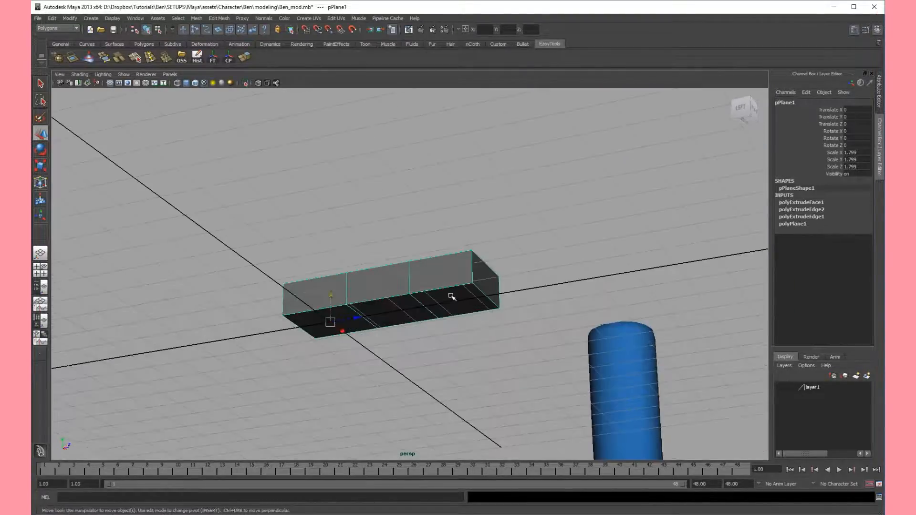
right_click(451, 299)
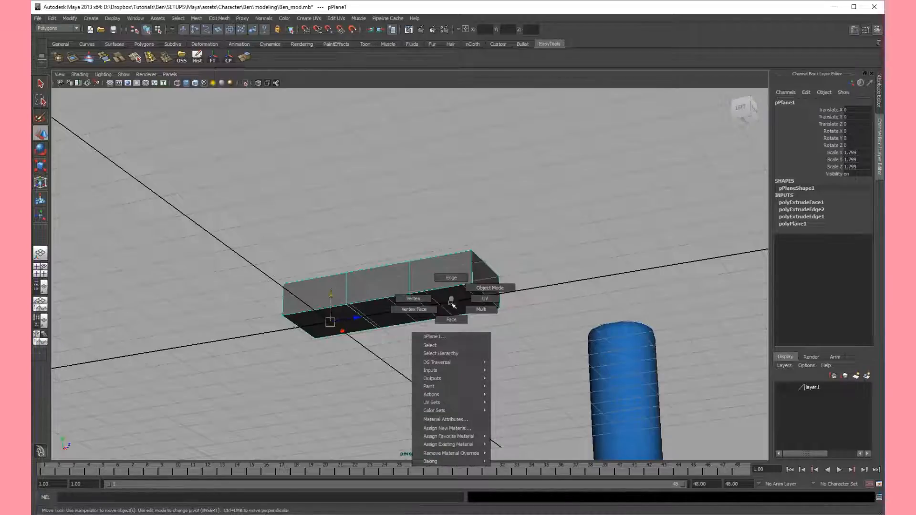
click(499, 288)
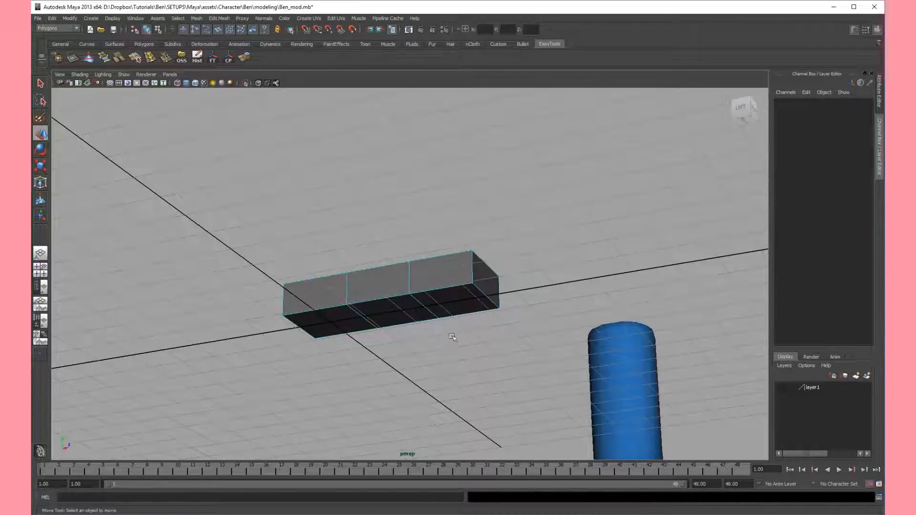
click(446, 298)
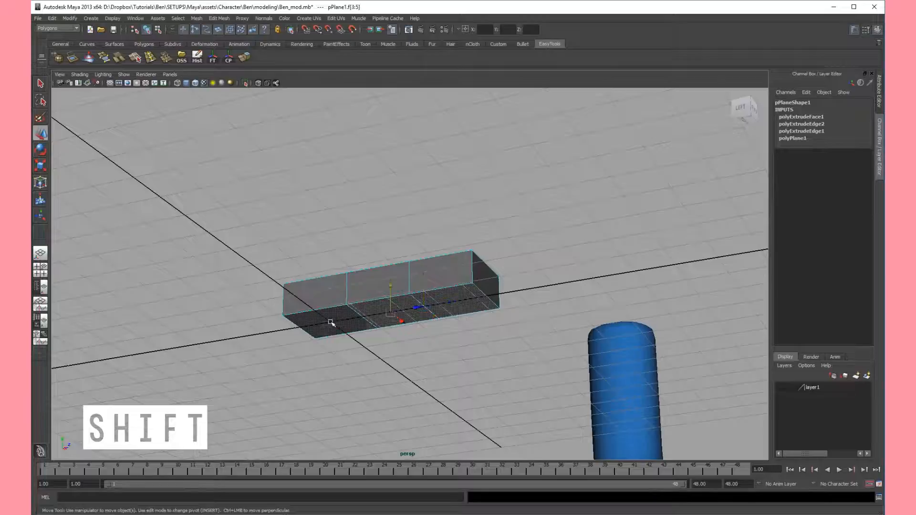
Turn on smooth preview, extrude the selected underside faces in place without any offset, and deselect the block in object mode.
alt+drag(494, 336, 550, 295)
key(3)
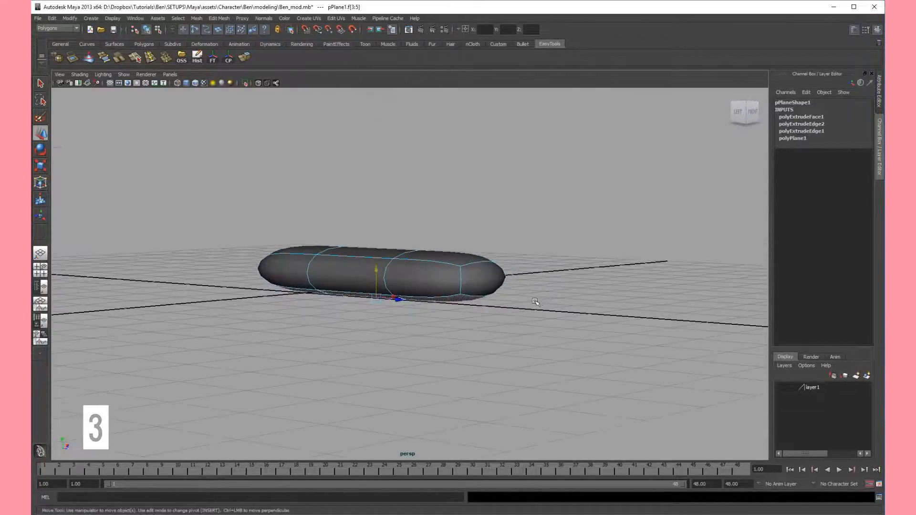
click(244, 58)
alt+drag(512, 261, 522, 309)
right_drag(533, 276, 573, 260)
click(651, 268)
alt+drag(650, 268, 547, 290)
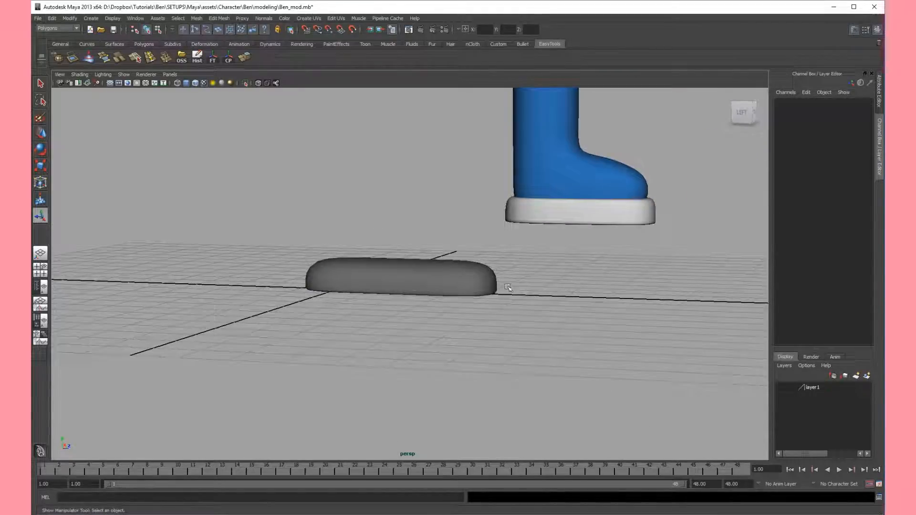
alt+drag(489, 278, 466, 287)
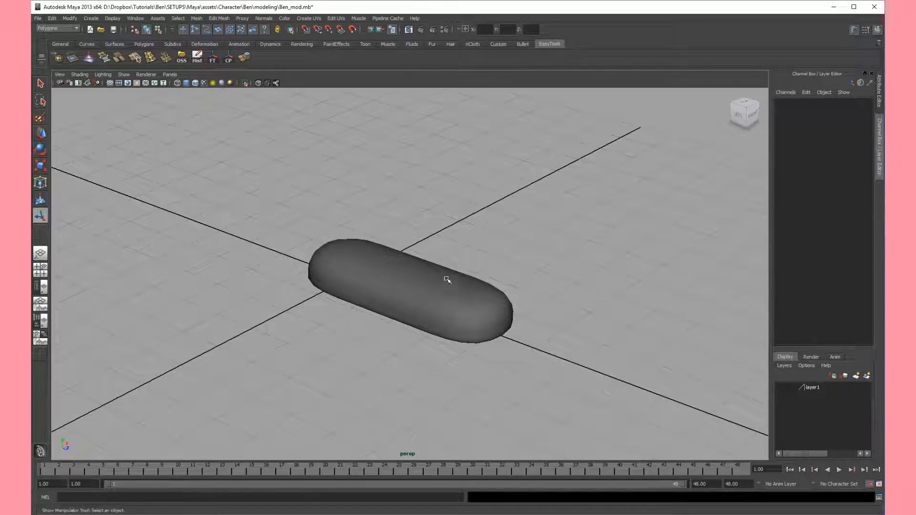
Select the three top faces of the smoothed block and extrude them in place.
right_drag(457, 287, 462, 311)
click(476, 291)
shift+click(414, 266)
shift+click(342, 253)
alt+drag(453, 241, 450, 262)
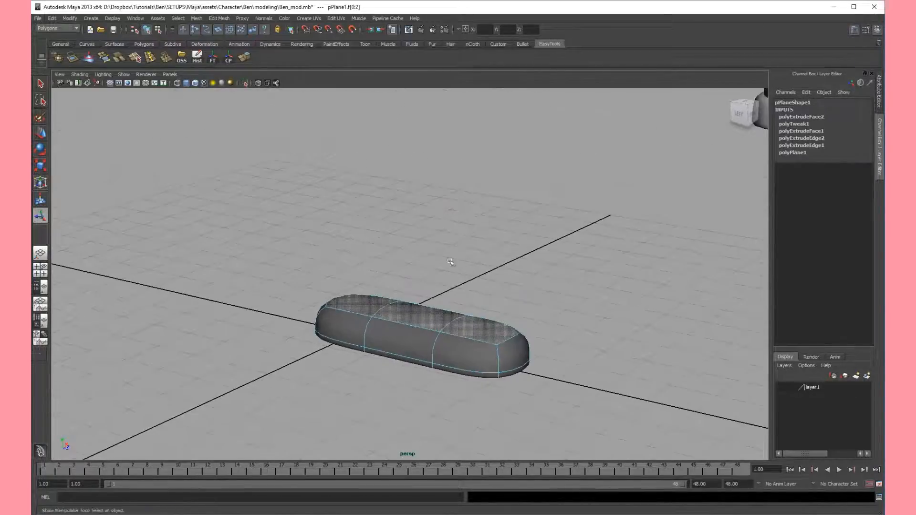
click(245, 59)
alt+drag(493, 287, 478, 269)
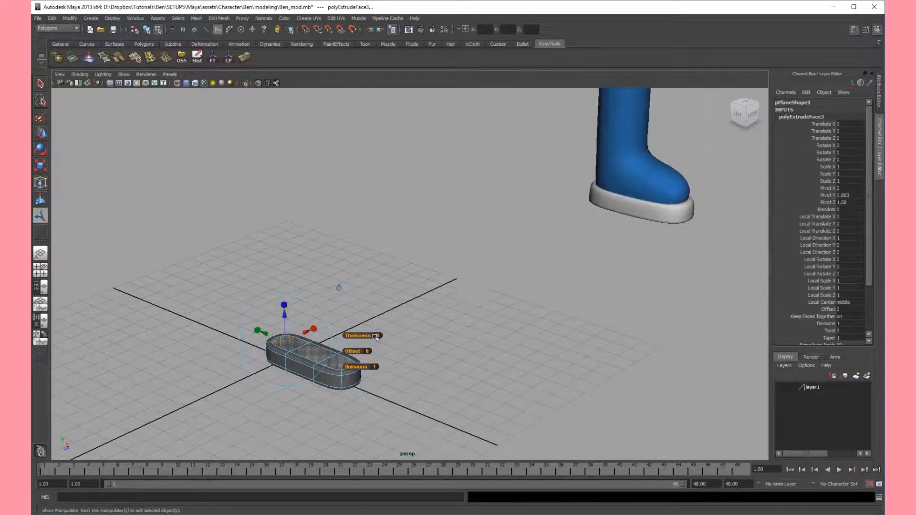
Undo the last change to the extruded top faces and deselect the block in object mode.
key(f)
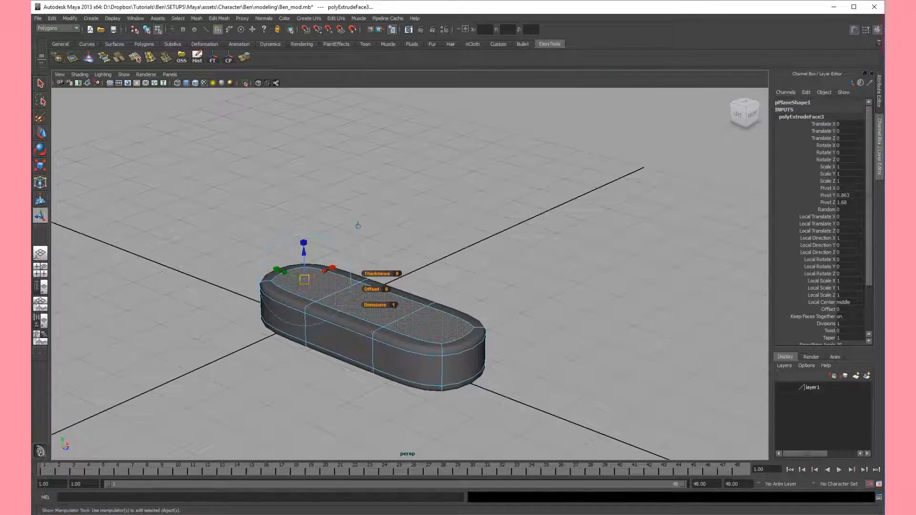
key(ctrl+z)
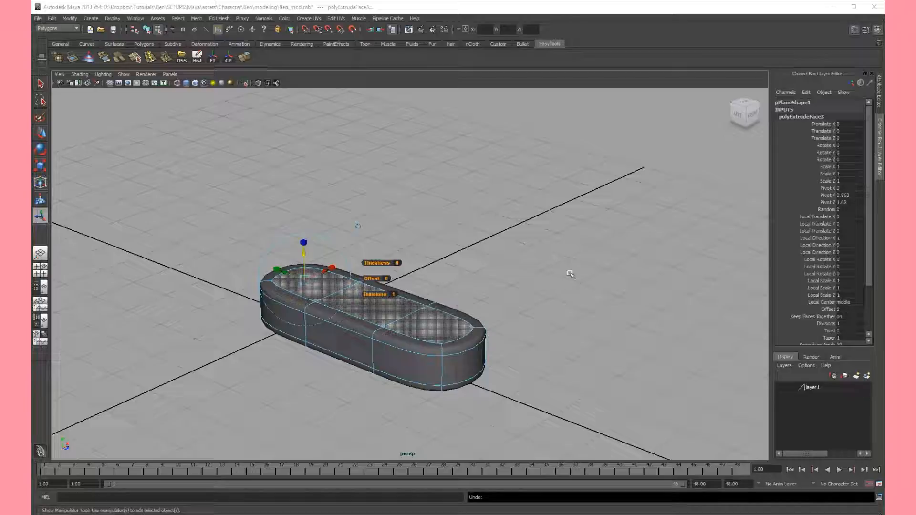
click(589, 274)
right_drag(464, 332, 552, 304)
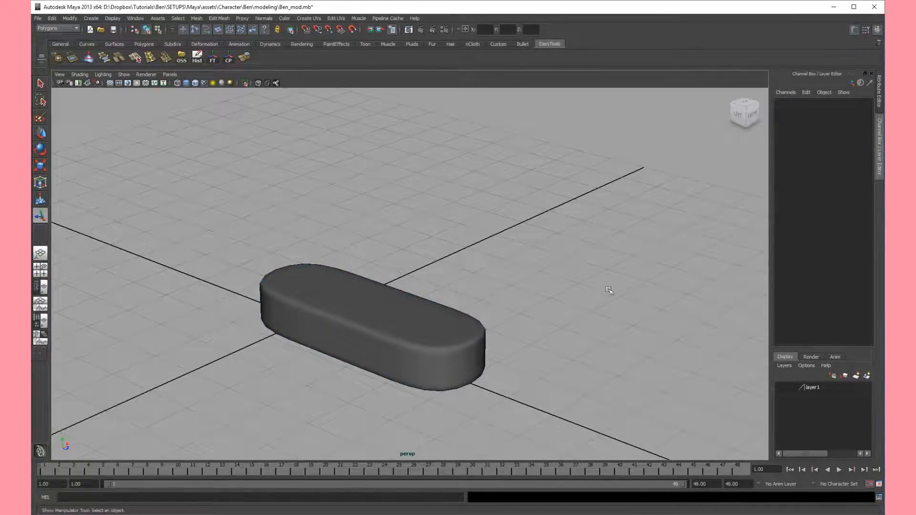
Examine the smoothed sole block and its rounded edges from several angles.
alt+right_drag(631, 292, 503, 262)
alt+drag(503, 261, 517, 310)
alt+right_drag(517, 310, 464, 299)
alt+drag(463, 299, 422, 327)
alt+drag(456, 275, 587, 289)
alt+middle_drag(529, 282, 429, 280)
alt+right_drag(430, 280, 510, 305)
alt+drag(509, 305, 494, 297)
Switch the sole to vertex selection, try widening the heel-side crosswise vertex row by scaling, and undo the scaling.
right_drag(488, 297, 450, 297)
alt+drag(437, 300, 461, 307)
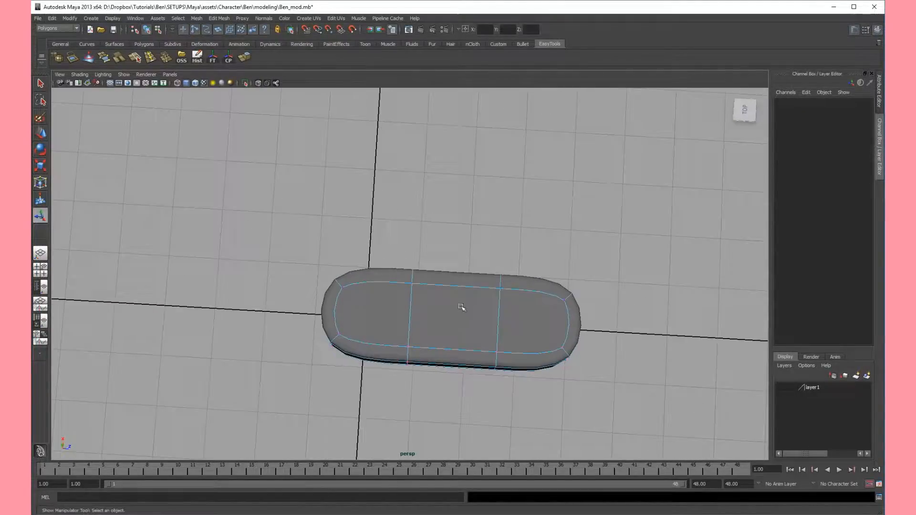
drag(385, 409, 421, 404)
key(r)
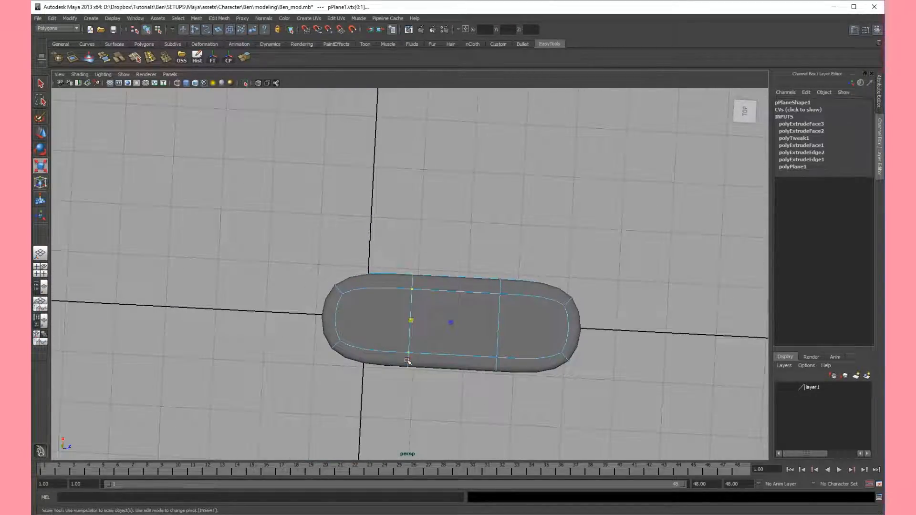
drag(409, 359, 409, 365)
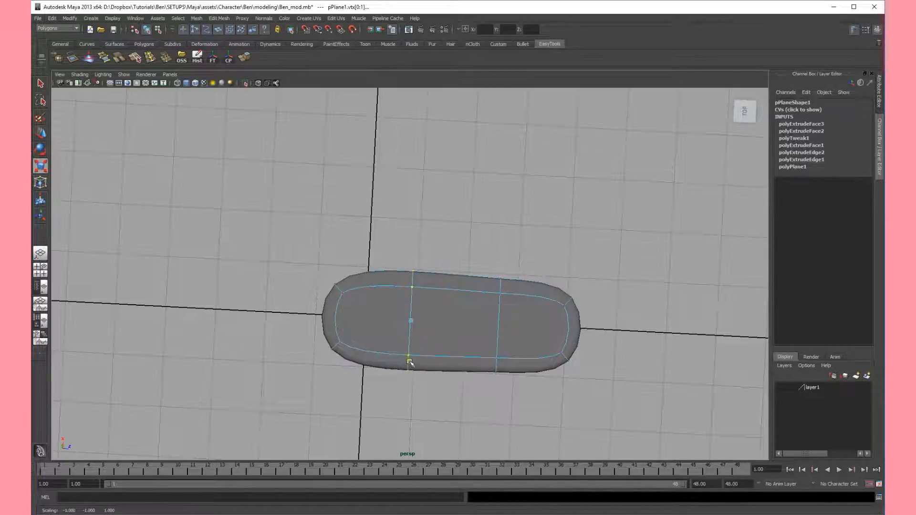
key(ctrl+z)
Reselect the sole's middle crosswise vertex rows, scale the selected row slightly in width, and return to object mode.
alt+drag(414, 366, 409, 336)
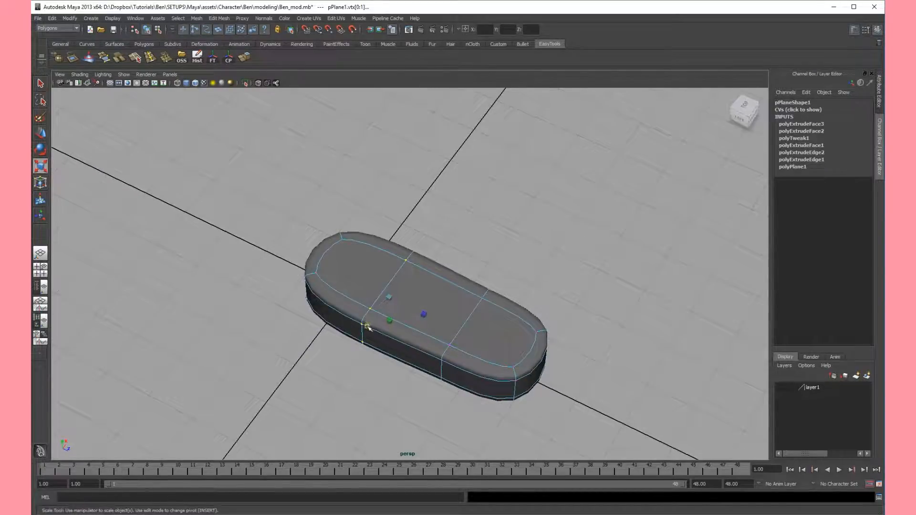
alt+drag(367, 326, 517, 295)
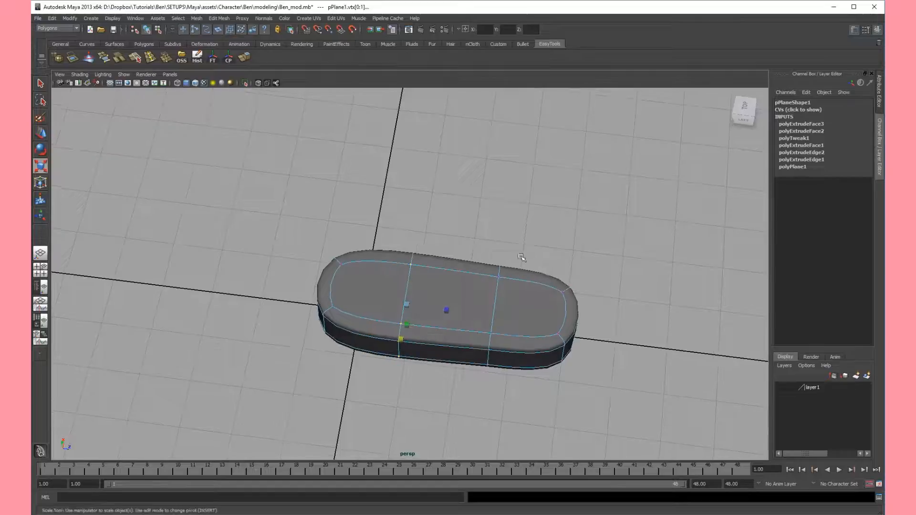
drag(482, 352, 472, 394)
alt+drag(503, 355, 431, 369)
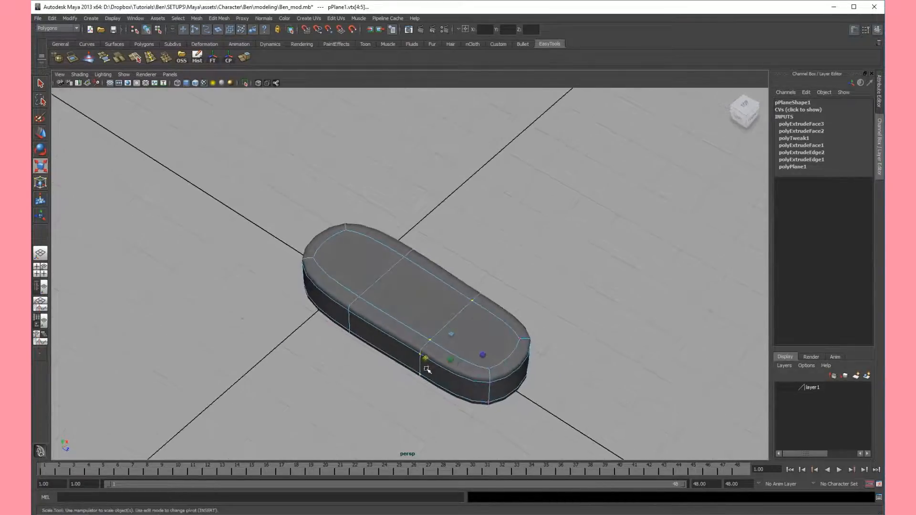
alt+drag(423, 364, 469, 335)
drag(390, 328, 375, 398)
drag(394, 349, 393, 352)
right_drag(458, 296, 512, 258)
Select the three top faces of the sole and raise them to make the sole thicker.
alt+drag(512, 258, 545, 344)
alt+middle_drag(545, 344, 570, 368)
alt+drag(524, 258, 502, 232)
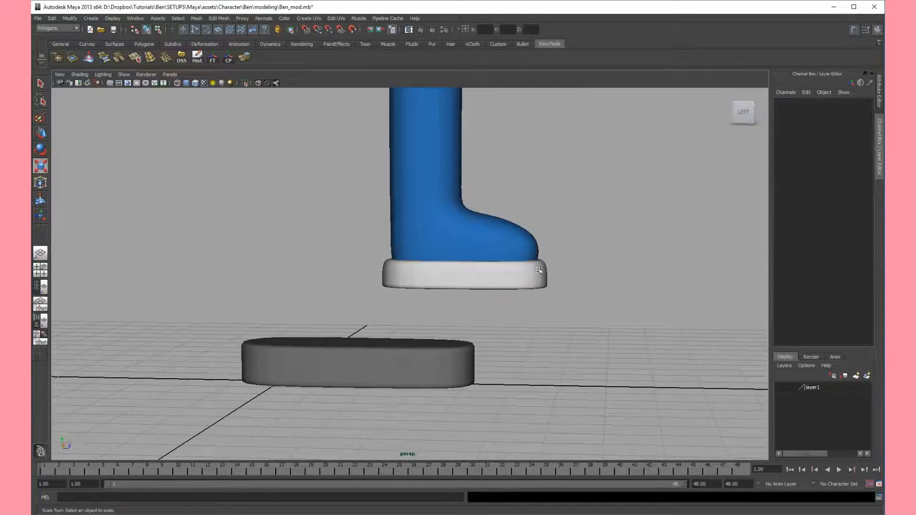
alt+drag(459, 343, 467, 370)
alt+middle_drag(466, 370, 481, 301)
alt+right_drag(481, 301, 465, 350)
click(462, 330)
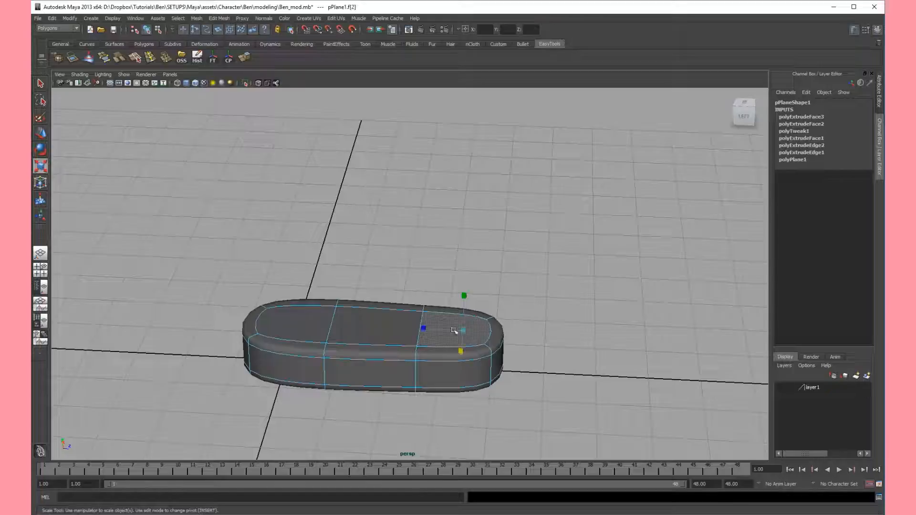
shift+click(391, 318)
shift+click(310, 327)
alt+drag(327, 321, 379, 286)
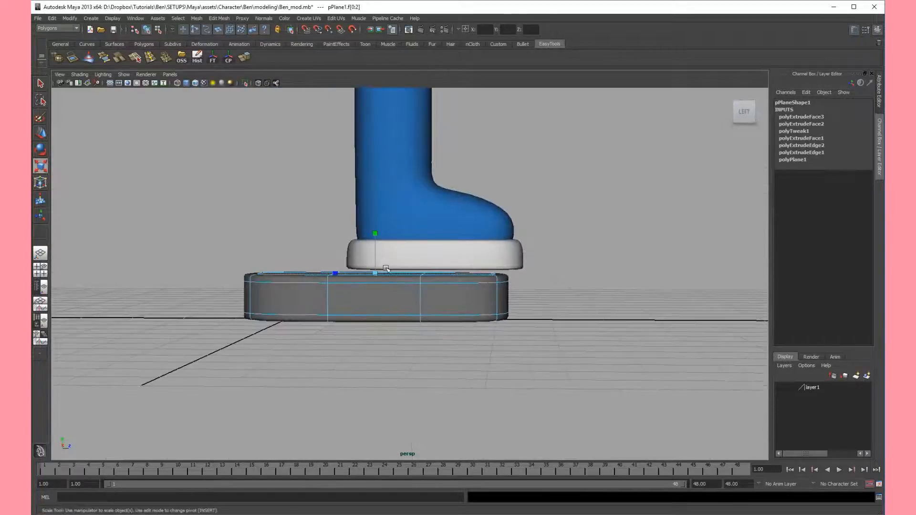
key(w)
drag(376, 253, 376, 226)
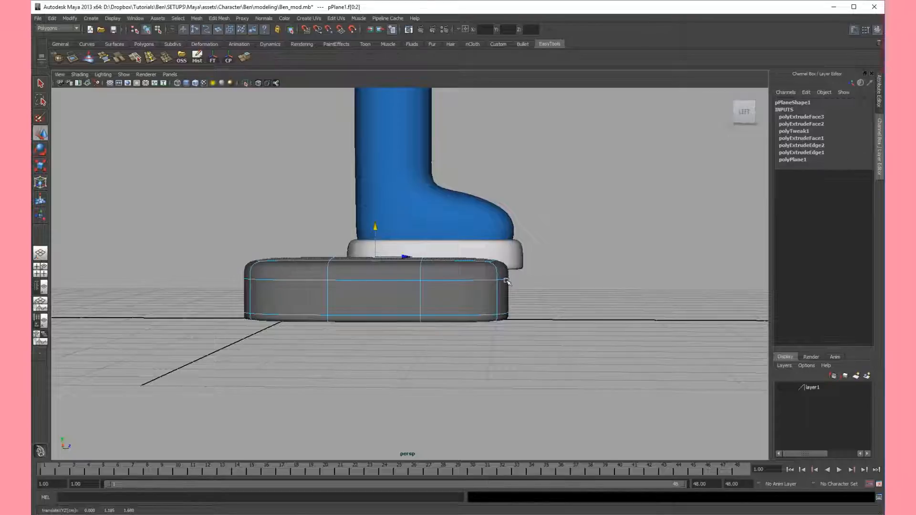
Extrude the raised top faces and scale the new faces slightly inward to form a narrow rim.
alt+drag(506, 264, 470, 223)
alt+drag(501, 279, 261, 268)
alt+drag(537, 331, 481, 330)
alt+middle_drag(482, 331, 527, 239)
alt+right_drag(527, 239, 584, 241)
alt+drag(585, 241, 532, 298)
alt+middle_drag(532, 299, 623, 199)
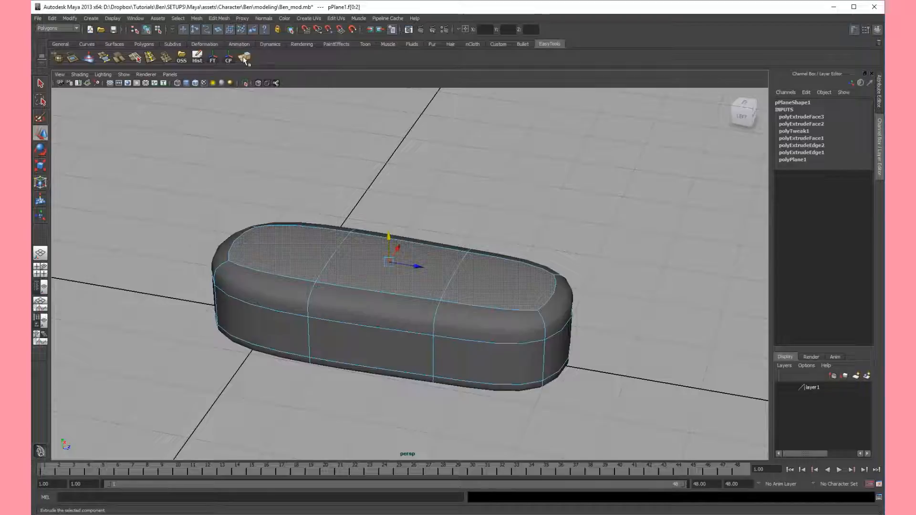
click(244, 58)
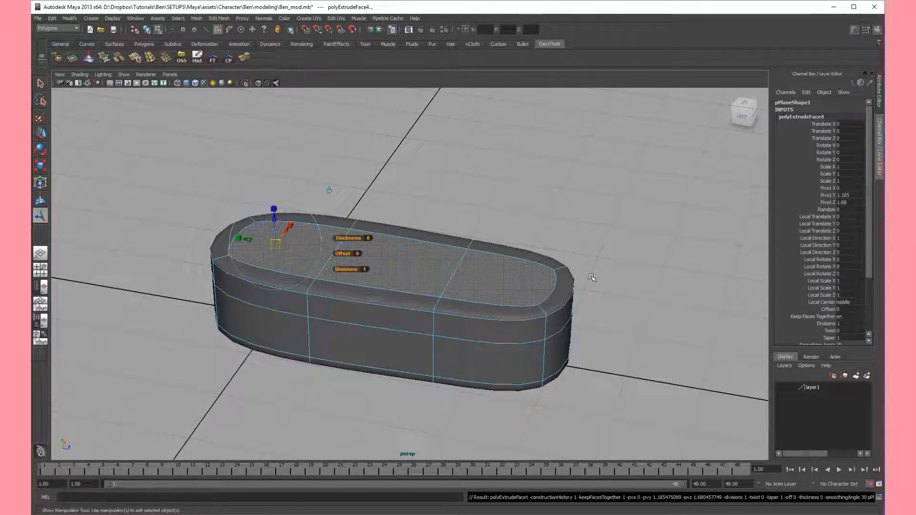
key(r)
key(r)
drag(391, 262, 391, 265)
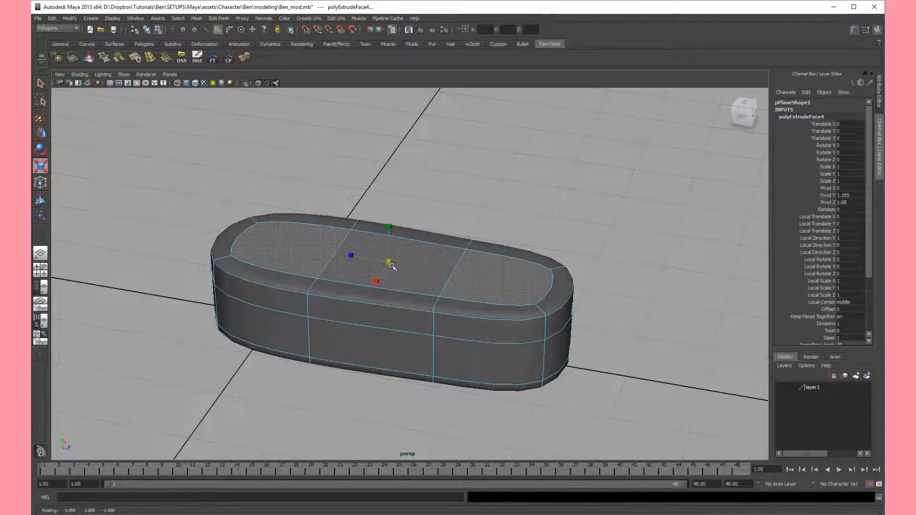
Extrude the inset faces in place, extrude them again upward by about 0.8, and deselect the mesh in object mode.
key(ctrl+e)
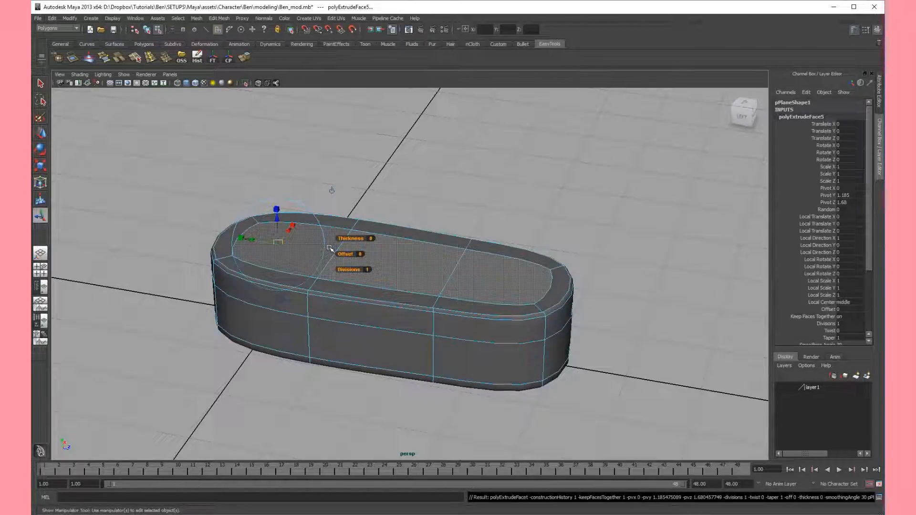
key(ctrl+e)
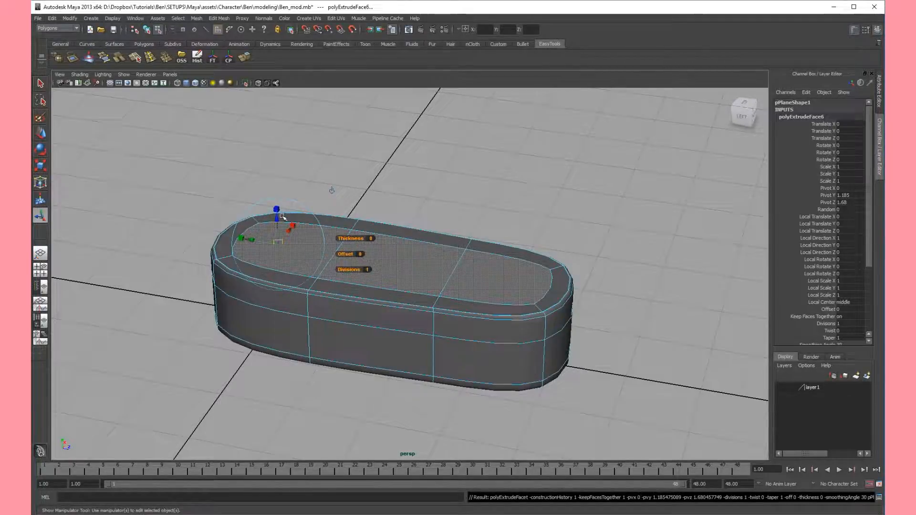
drag(277, 211, 275, 166)
right_click(536, 246)
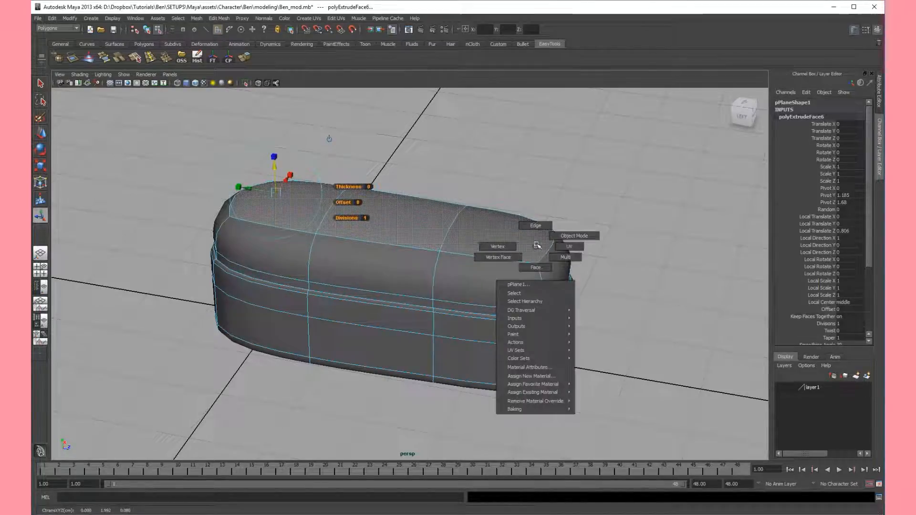
right_drag(566, 235, 569, 235)
click(592, 230)
Examine the rim between the sole and the extruded upper up close, selecting the mesh to show its edges.
alt+drag(591, 286, 539, 248)
alt+middle_drag(530, 224, 520, 329)
alt+right_drag(520, 329, 545, 339)
alt+middle_drag(477, 250, 522, 300)
alt+drag(522, 203, 524, 235)
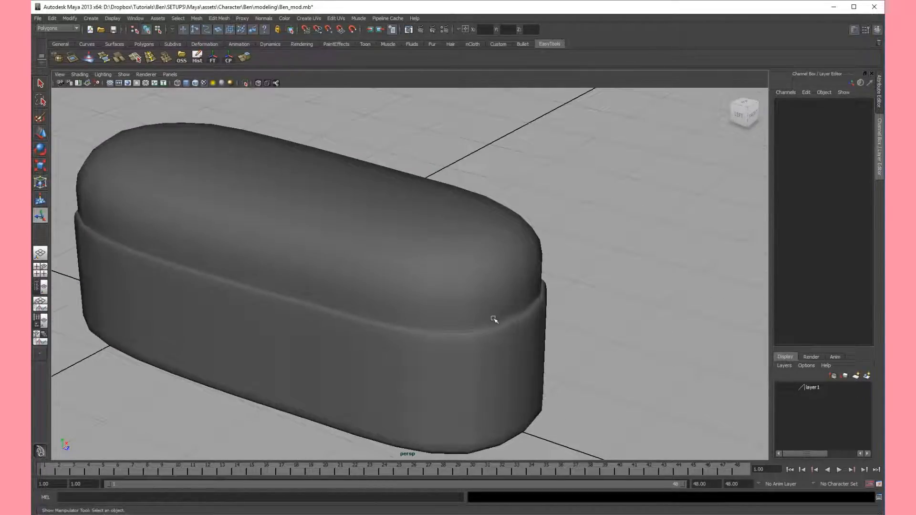
alt+right_drag(515, 302, 488, 300)
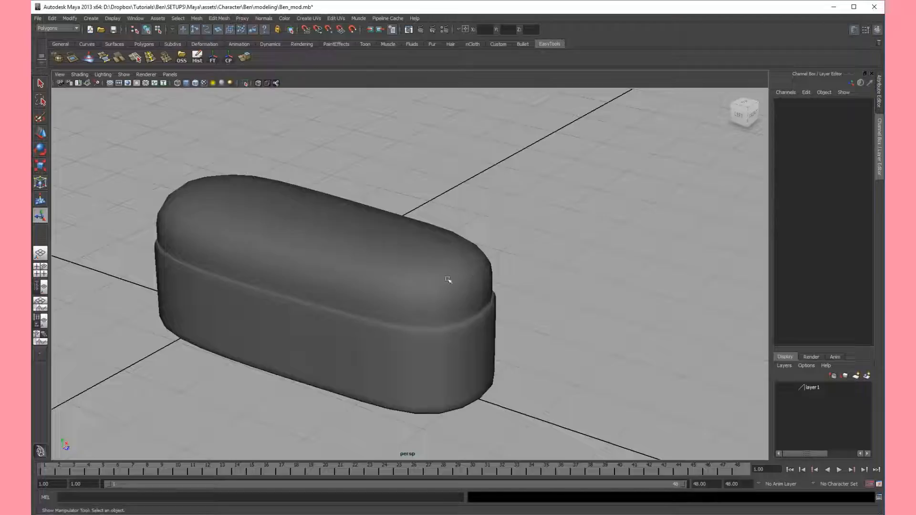
alt+right_drag(477, 321, 491, 308)
alt+middle_drag(491, 307, 492, 267)
alt+drag(492, 267, 493, 296)
alt+middle_drag(494, 296, 491, 257)
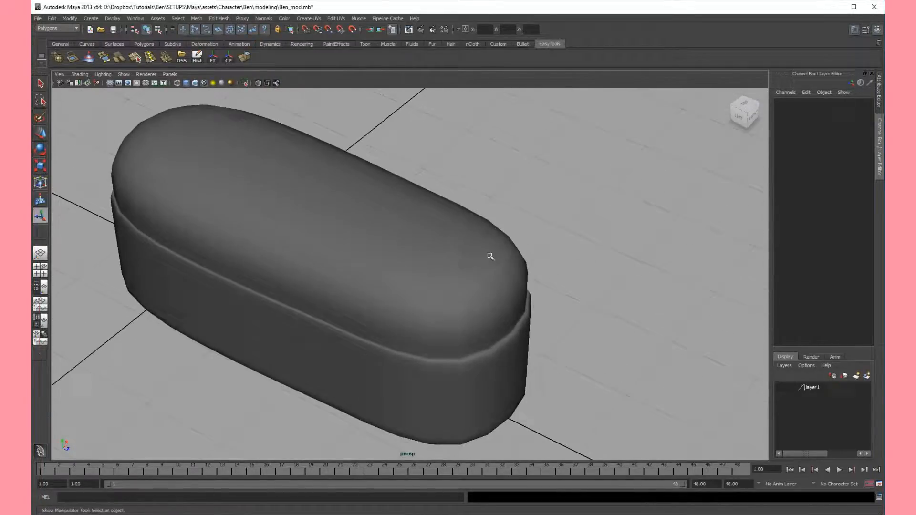
click(462, 361)
alt+right_drag(463, 358, 523, 370)
alt+middle_drag(522, 369, 479, 292)
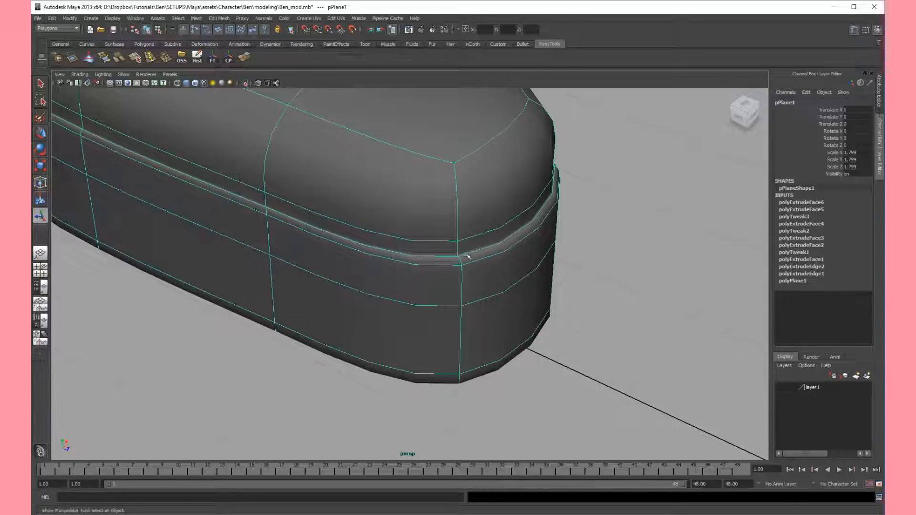
Select the upper's top vertices behind the toe and raise them so the foot slopes down toward the toe.
alt+right_drag(572, 223, 408, 286)
alt+drag(408, 286, 448, 238)
alt+middle_drag(448, 238, 399, 306)
alt+drag(400, 306, 471, 278)
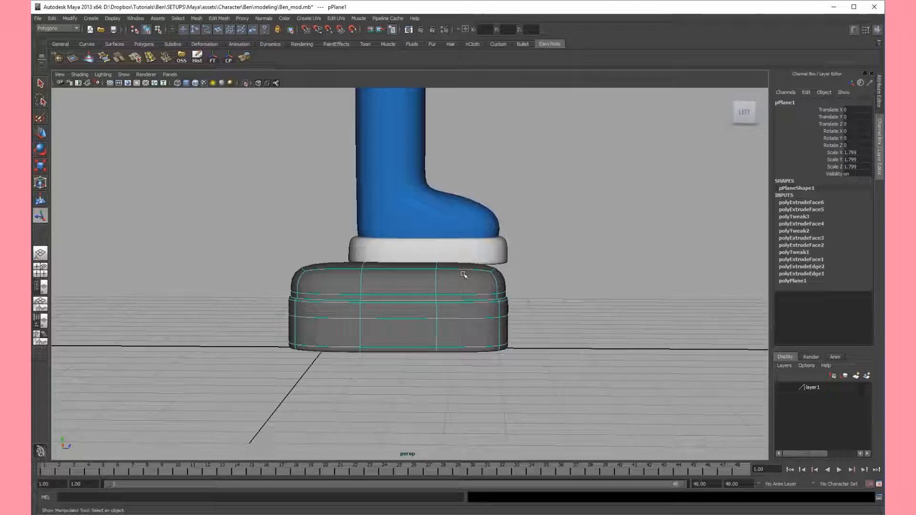
right_drag(465, 272, 438, 271)
alt+drag(437, 271, 468, 258)
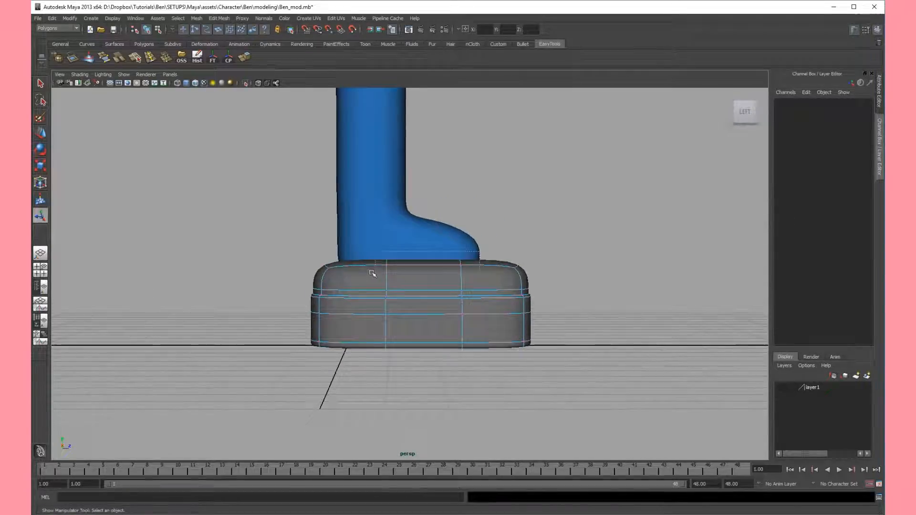
drag(296, 273, 462, 278)
key(w)
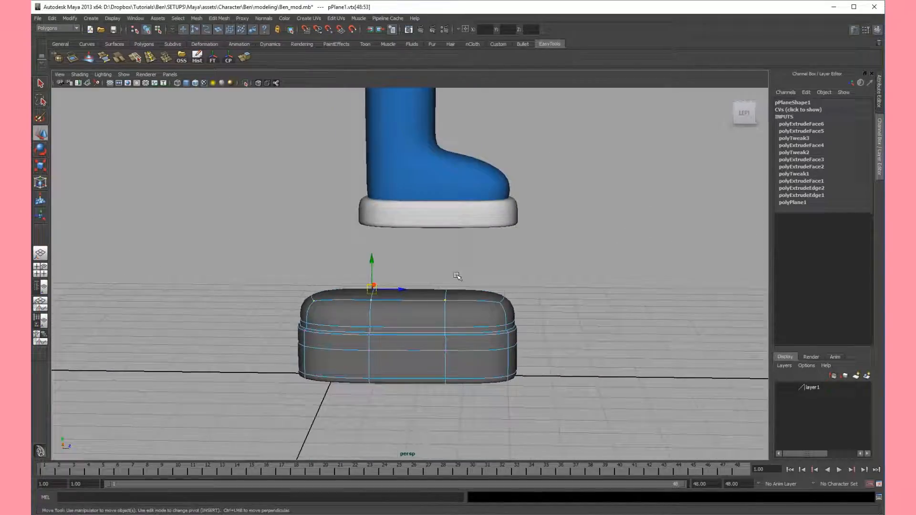
drag(370, 258, 521, 174)
key(w)
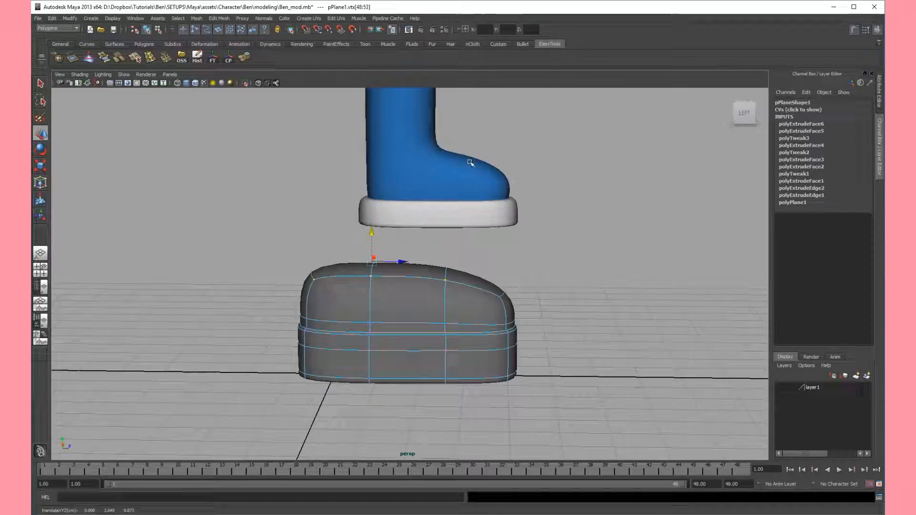
alt+middle_drag(465, 276, 480, 280)
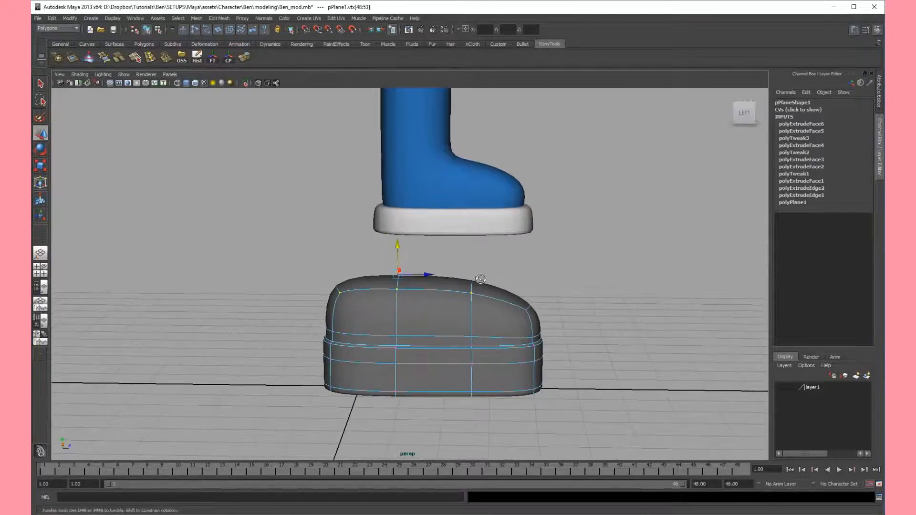
alt+drag(479, 281, 482, 275)
drag(400, 238, 400, 234)
Select the rear top face of the foot and extrude it upward to start the boot's shaft.
alt+drag(390, 265, 385, 281)
alt+middle_drag(455, 140, 452, 166)
alt+drag(452, 165, 452, 199)
alt+middle_drag(381, 330, 388, 322)
right_drag(379, 324, 380, 343)
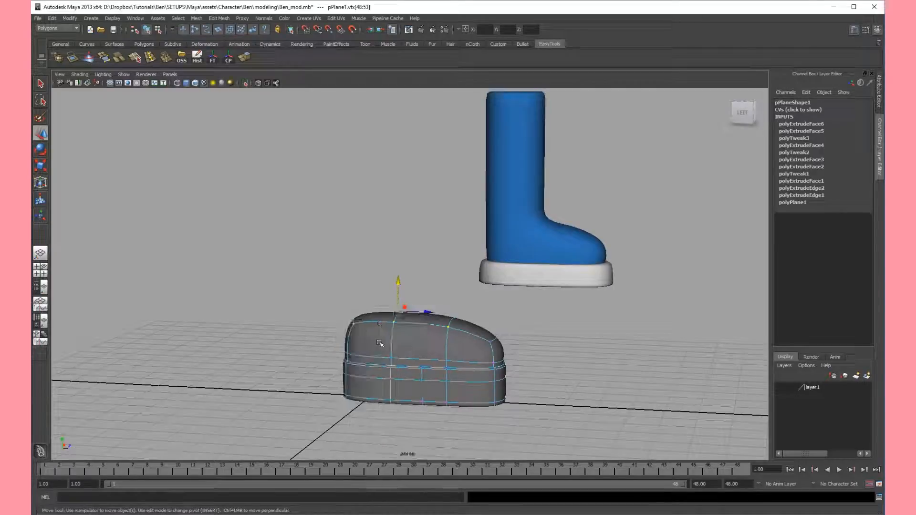
click(382, 317)
alt+drag(426, 341, 370, 290)
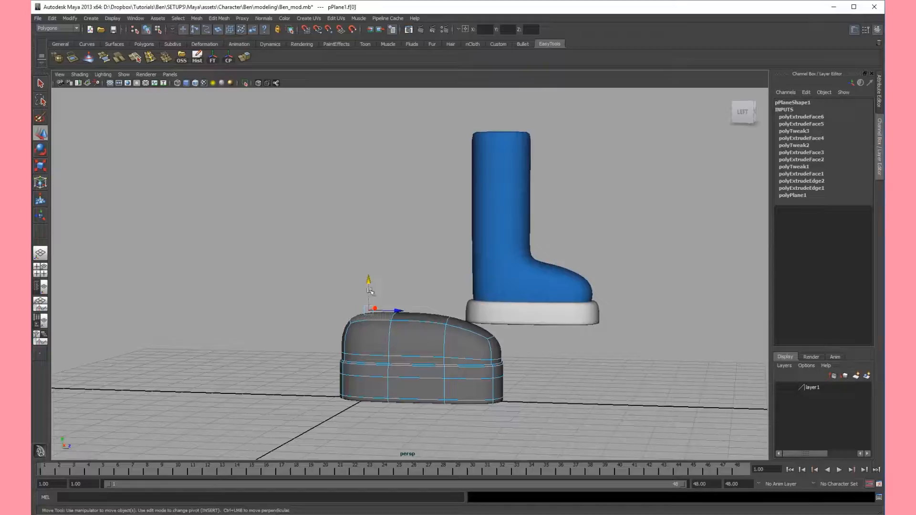
click(245, 58)
drag(371, 280, 373, 237)
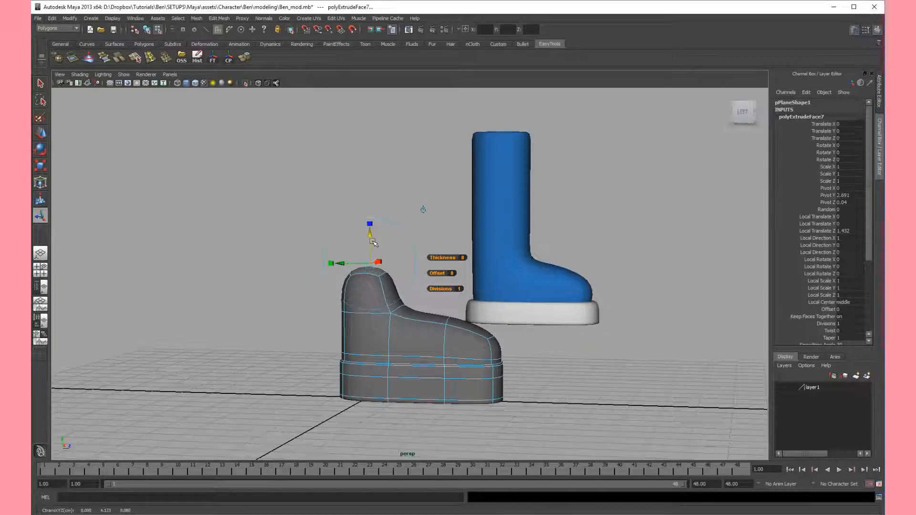
Extrude the shaft's top face upward repeatedly to build a tall, segmented boot shaft with a narrow top segment.
key(ctrl+e)
drag(371, 234, 372, 126)
key(ctrl+e)
key(g)
alt+middle_drag(388, 147, 397, 198)
key(ctrl+z)
key(ctrl+e)
drag(382, 188, 382, 135)
key(w)
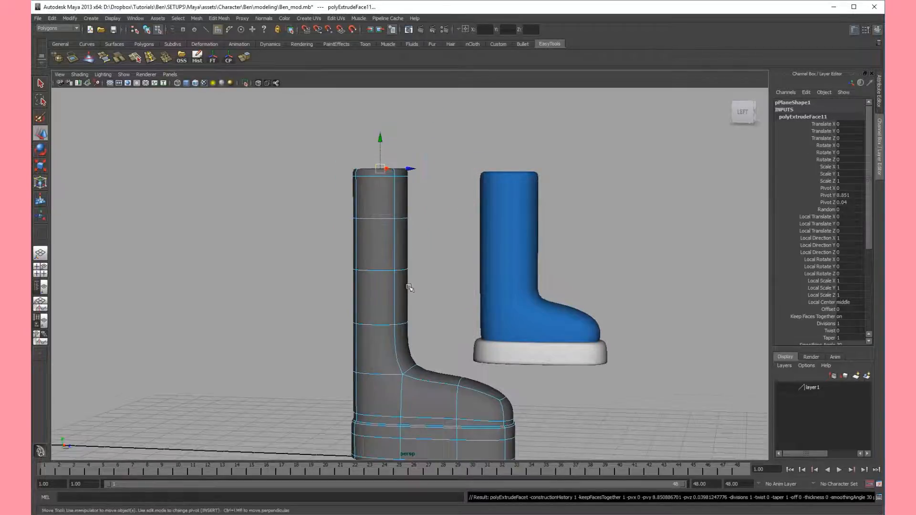
Return the boot to object mode and compare its shape and proportions with the blue reference boot.
alt+middle_drag(410, 287, 425, 258)
alt+right_drag(425, 259, 401, 254)
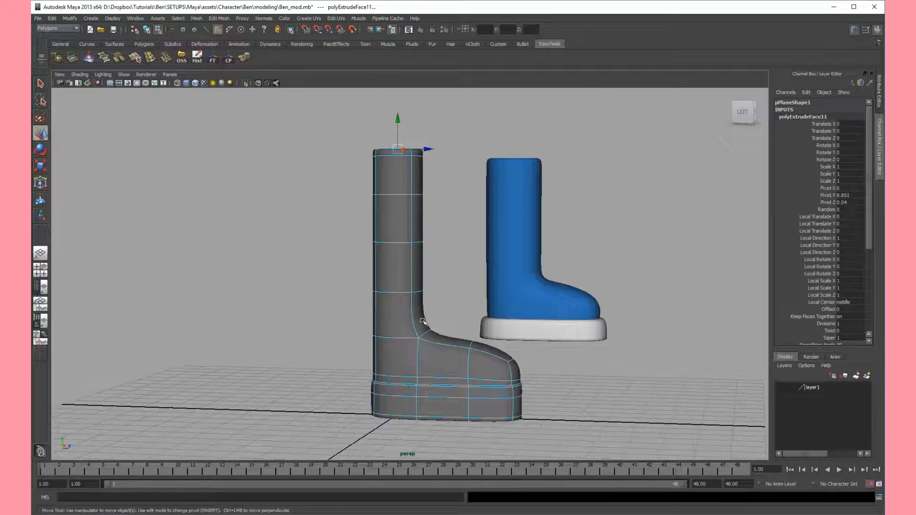
alt+drag(411, 311, 420, 262)
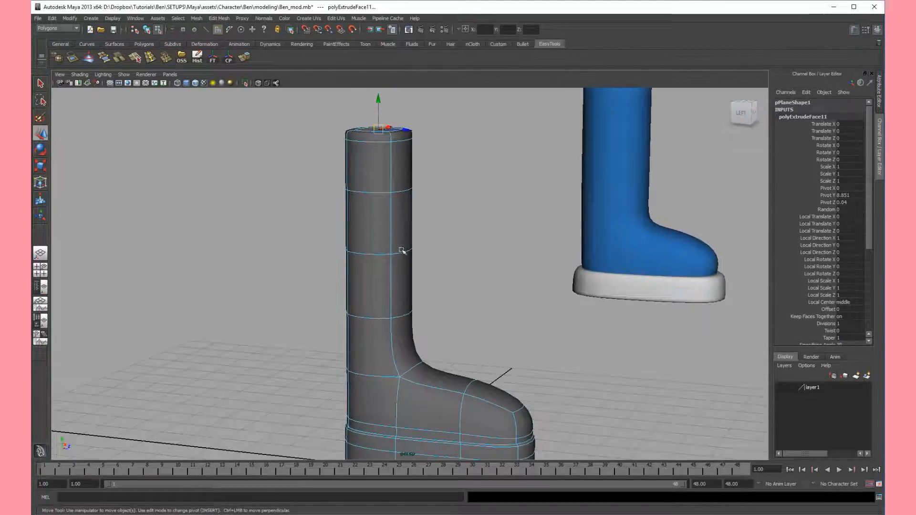
right_drag(394, 233, 428, 224)
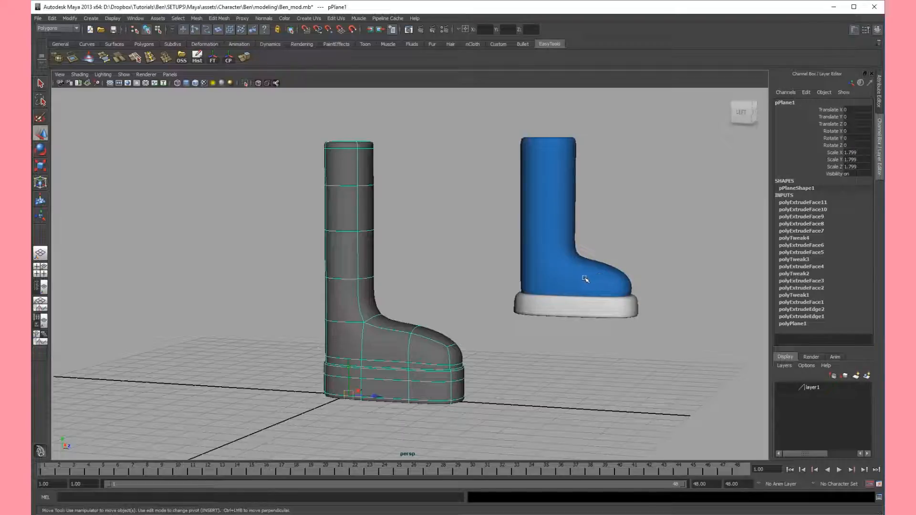
alt+right_drag(580, 277, 592, 274)
alt+middle_drag(591, 274, 591, 269)
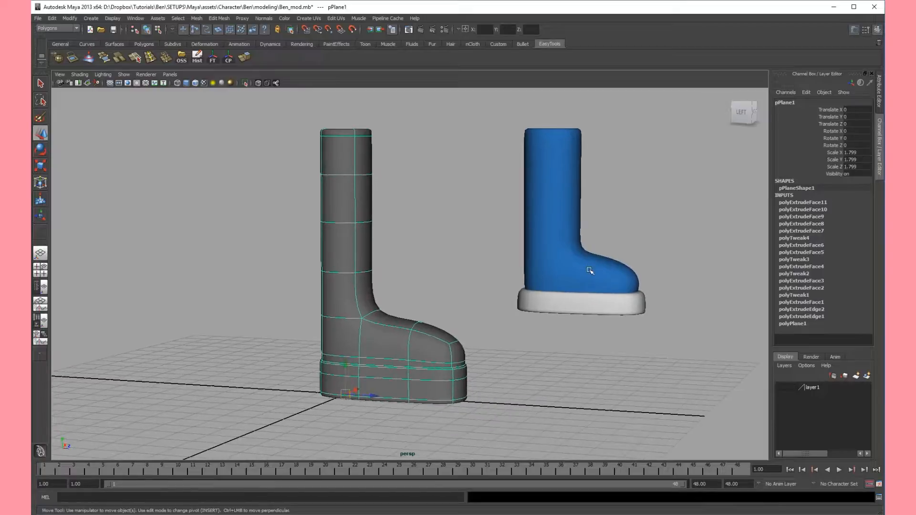
alt+right_drag(591, 269, 594, 275)
alt+drag(361, 343, 452, 261)
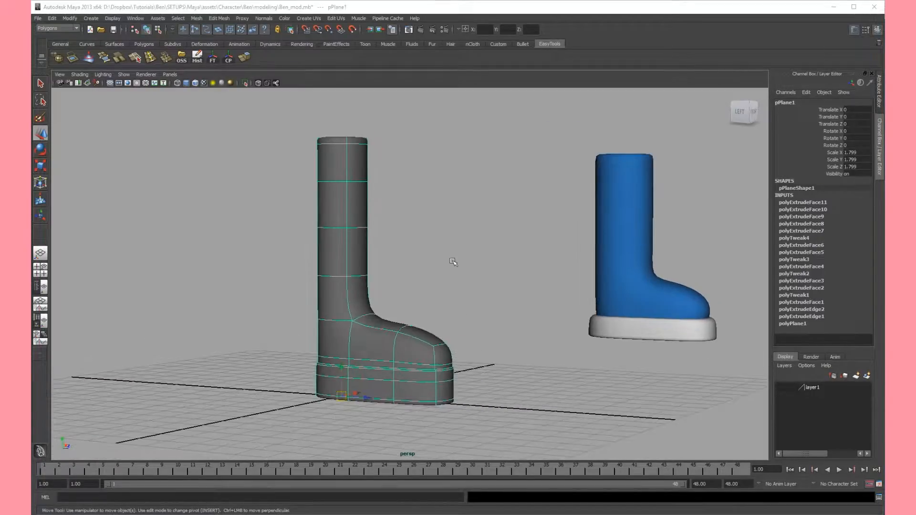